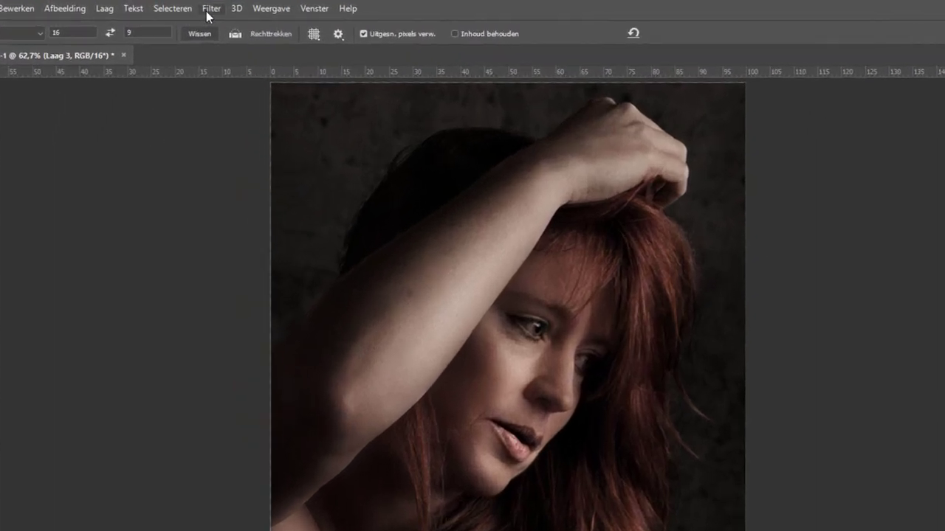
Step: Duplicate the portrait layer and rename the original Laag 3 to 'origineel'
{"action": "left_click", "coordinate": [208, 11]}
{"action": "mouse_move", "coordinate": [291, 232]}
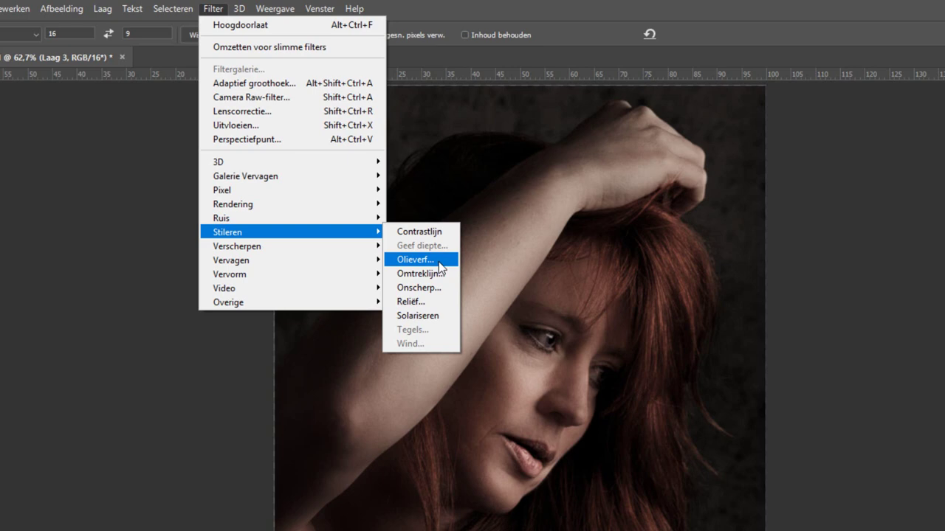
{"action": "left_click", "coordinate": [776, 243]}
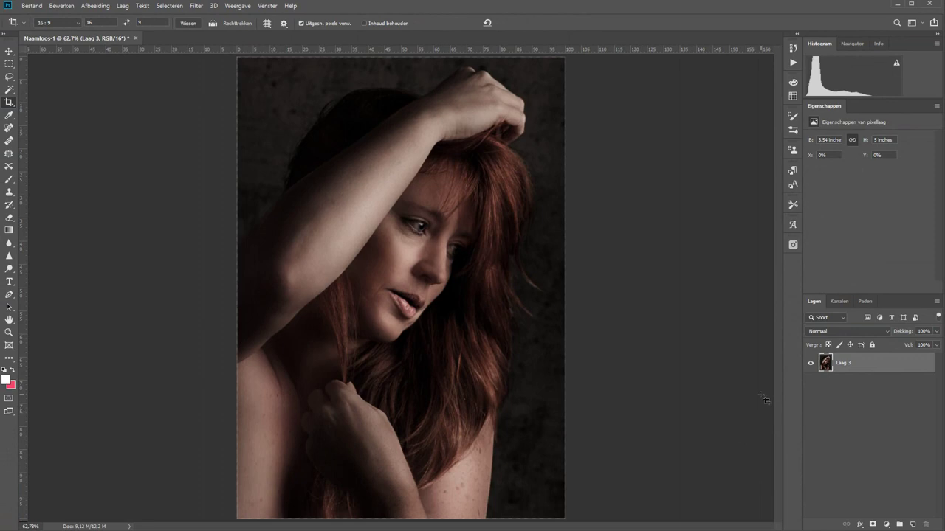
{"action": "key", "text": "ctrl+j"}
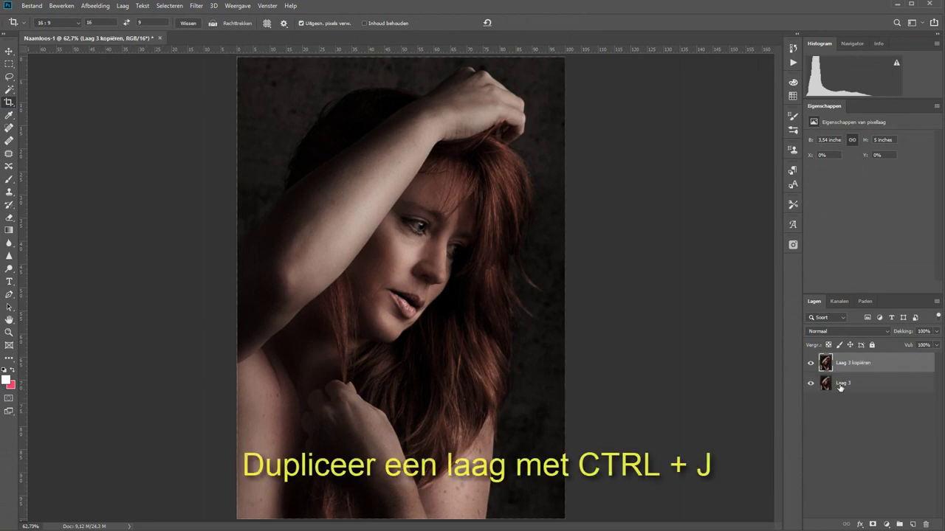
{"action": "double_click", "coordinate": [841, 384]}
{"action": "type", "text": "or"}
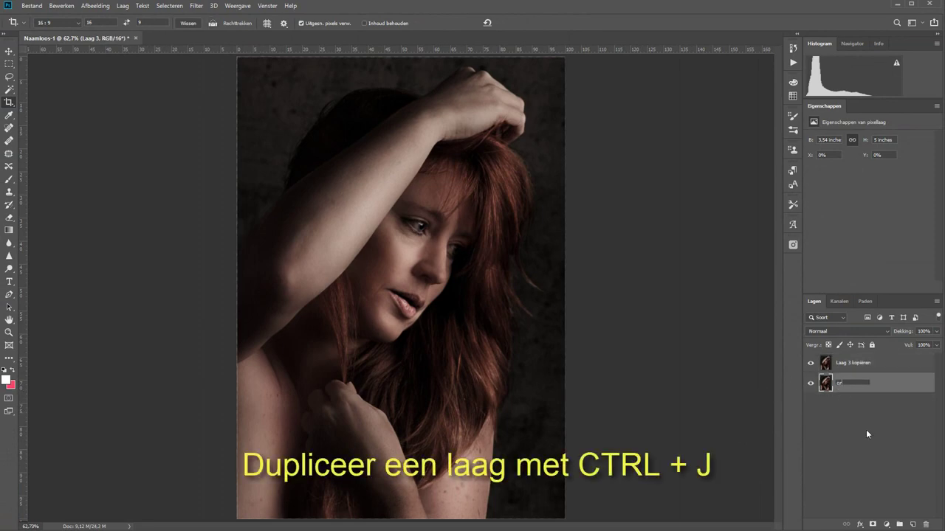
{"action": "type", "text": "igineel"}
{"action": "key", "text": "Return"}
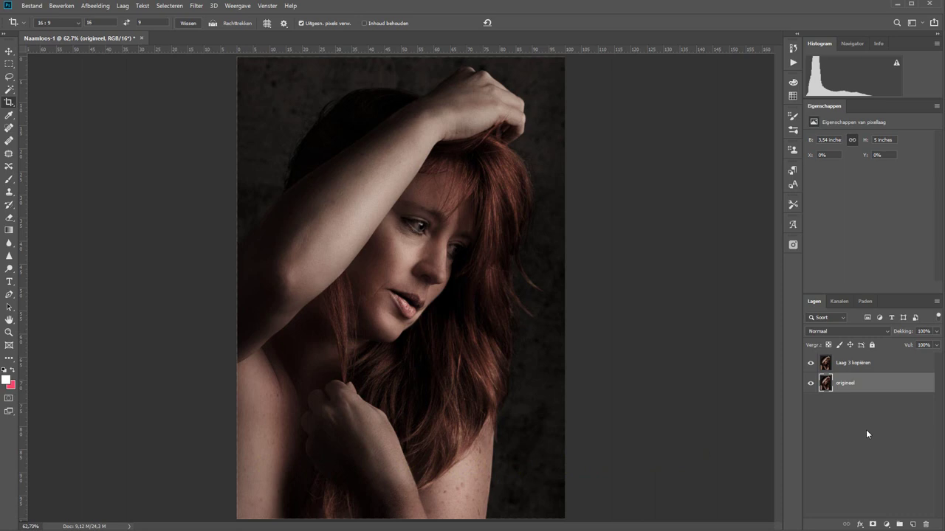
Step: Rename the duplicated portrait layer to 'Basislaag'
{"action": "double_click", "coordinate": [844, 363]}
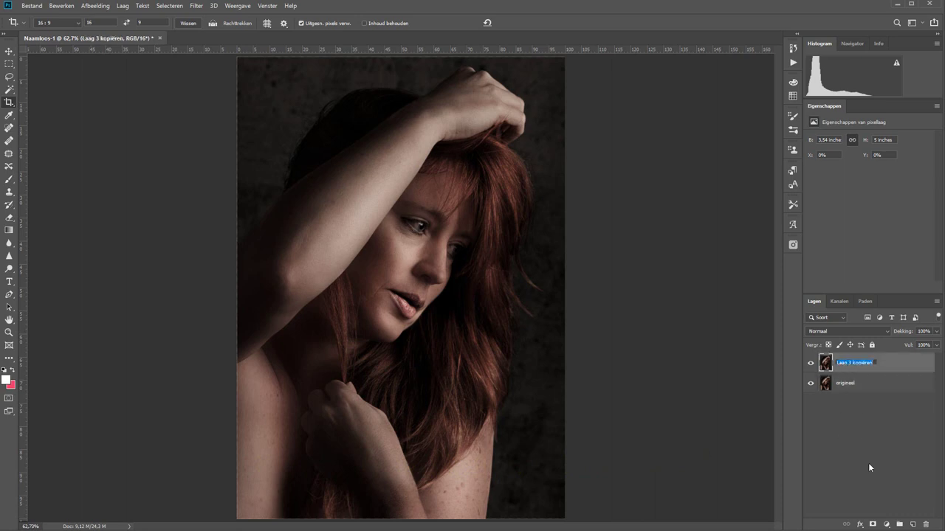
{"action": "type", "text": "Basislaag"}
{"action": "key", "text": "Return"}
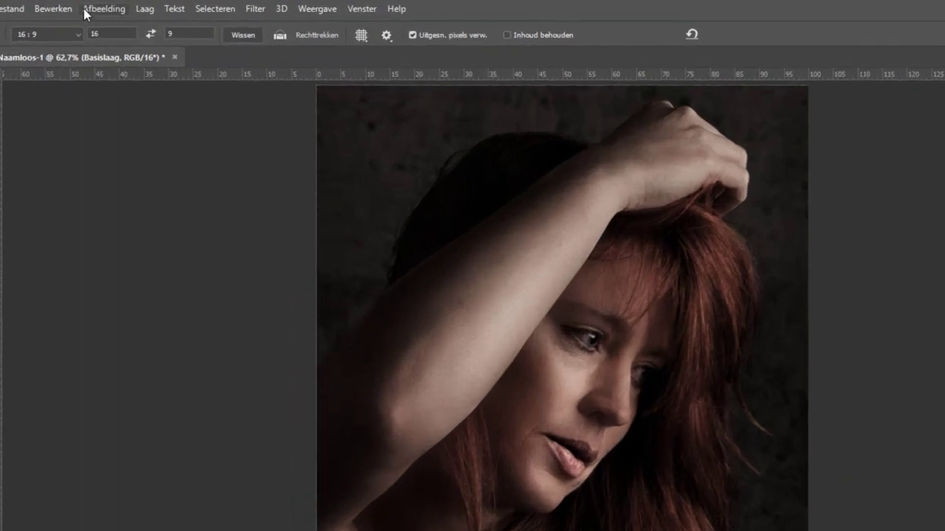
Step: Apply Schaduwen/hooglichten to Basislaag with shadows at 2% and highlights at 0%
{"action": "left_click", "coordinate": [84, 10]}
{"action": "mouse_move", "coordinate": [120, 47]}
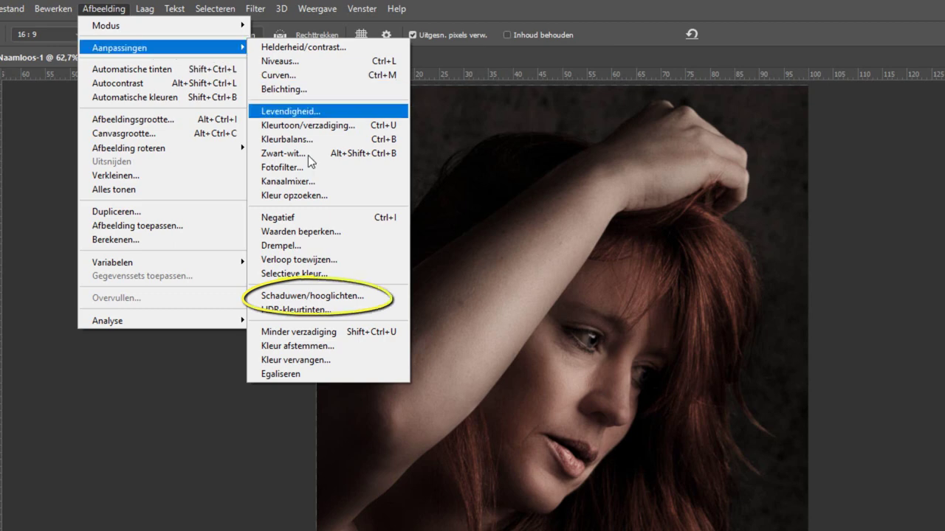
{"action": "left_click", "coordinate": [337, 296]}
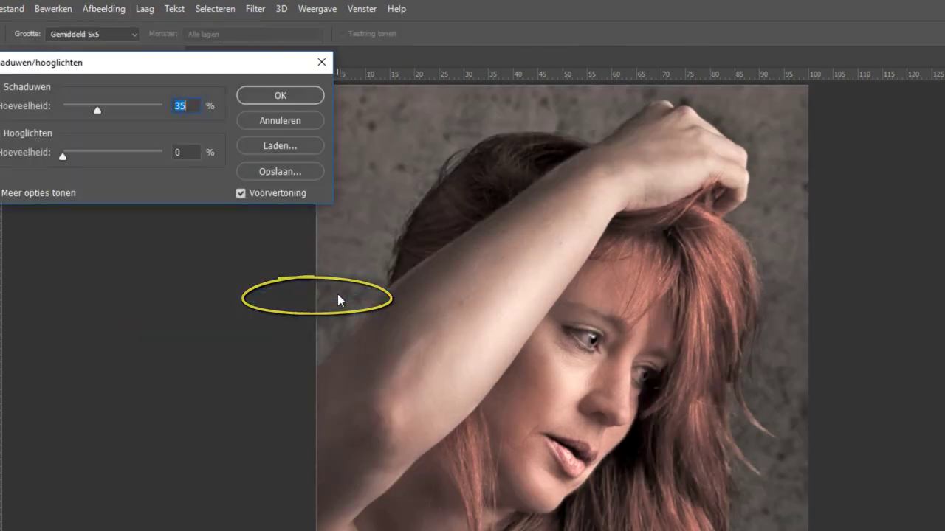
{"action": "mouse_move", "coordinate": [156, 67]}
{"action": "left_mouse_down"}
{"action": "mouse_move", "coordinate": [899, 202]}
{"action": "mouse_move", "coordinate": [755, 207]}
{"action": "left_mouse_up"}
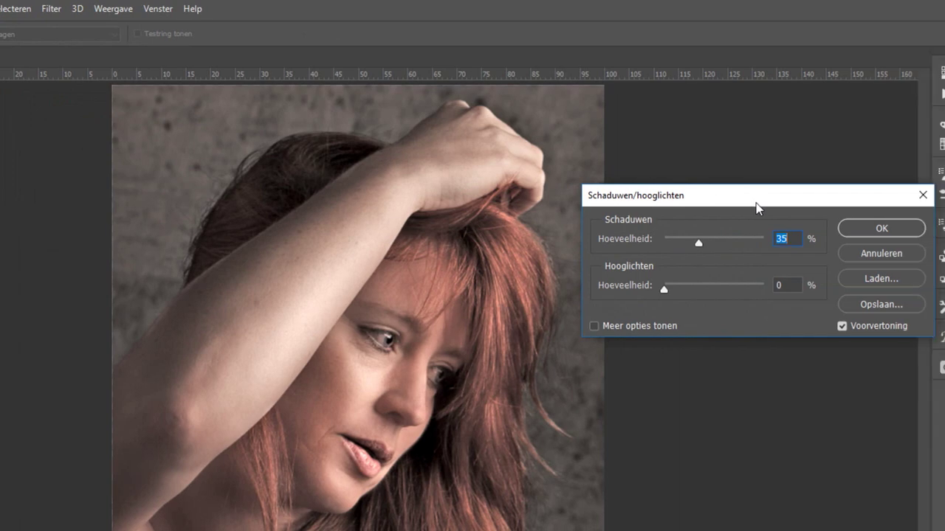
{"action": "left_click_drag", "start_coordinate": [698, 245], "coordinate": [666, 245]}
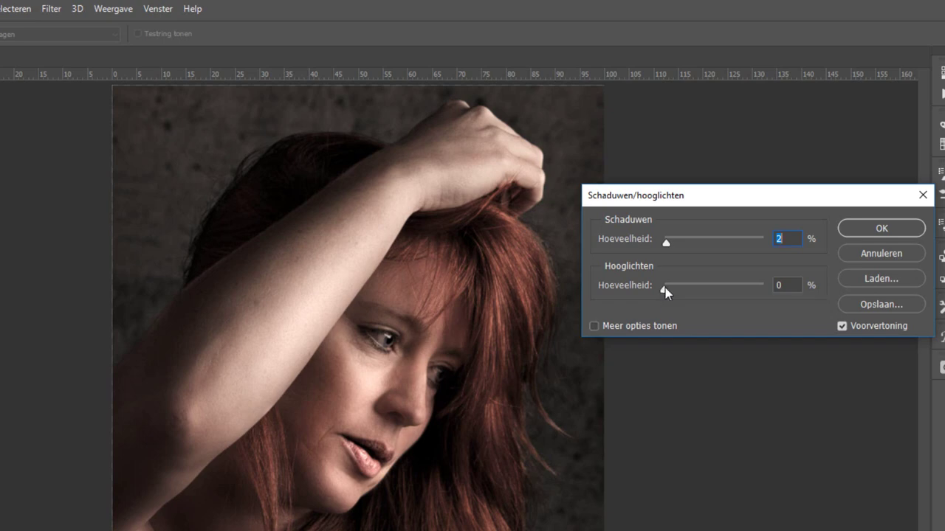
{"action": "left_click_drag", "start_coordinate": [665, 288], "coordinate": [739, 286]}
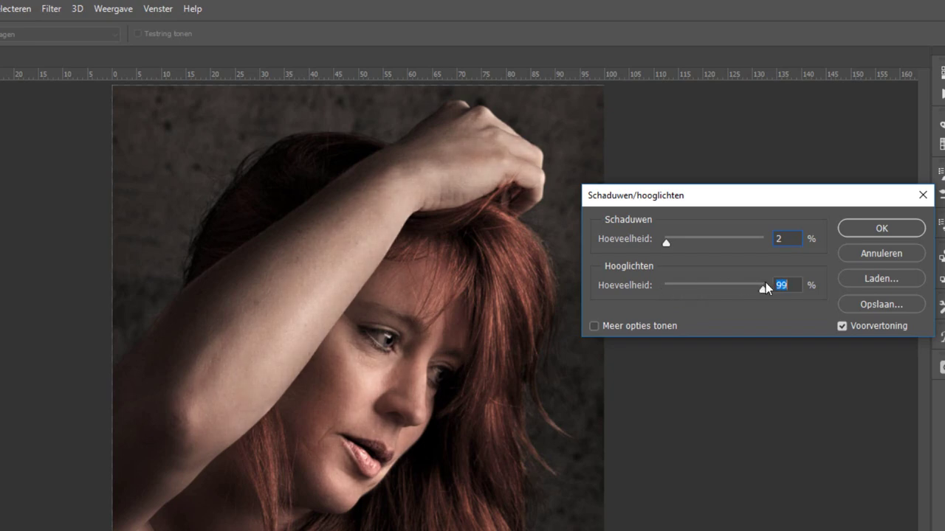
{"action": "left_click_drag", "start_coordinate": [773, 285], "coordinate": [685, 297]}
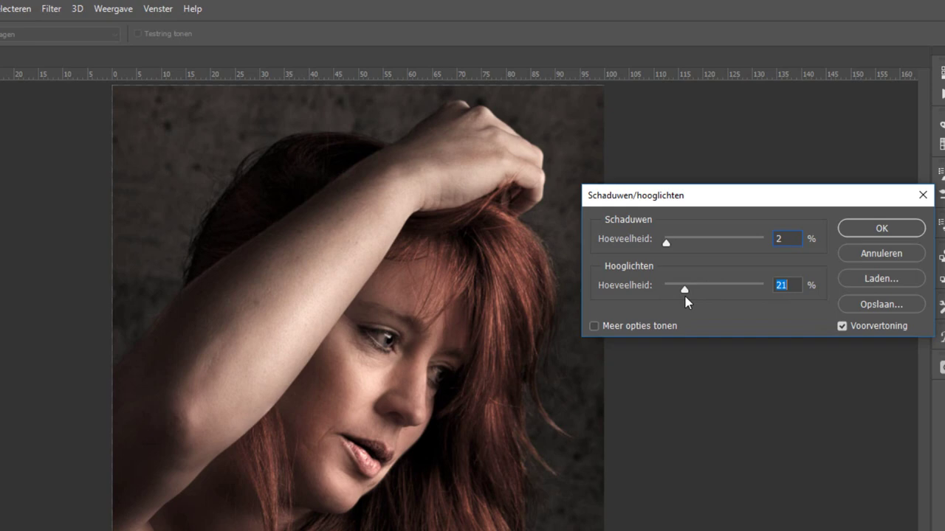
{"action": "left_click_drag", "start_coordinate": [685, 296], "coordinate": [609, 306]}
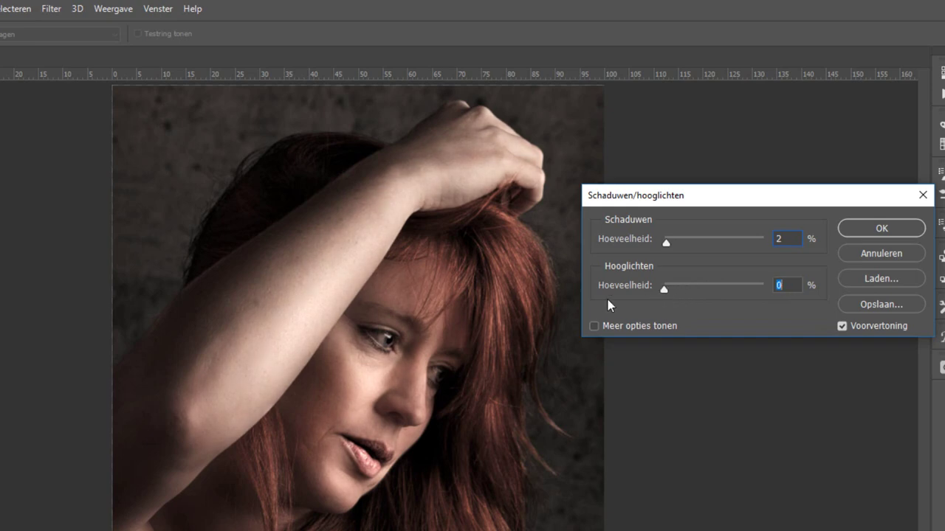
{"action": "left_click", "coordinate": [881, 230]}
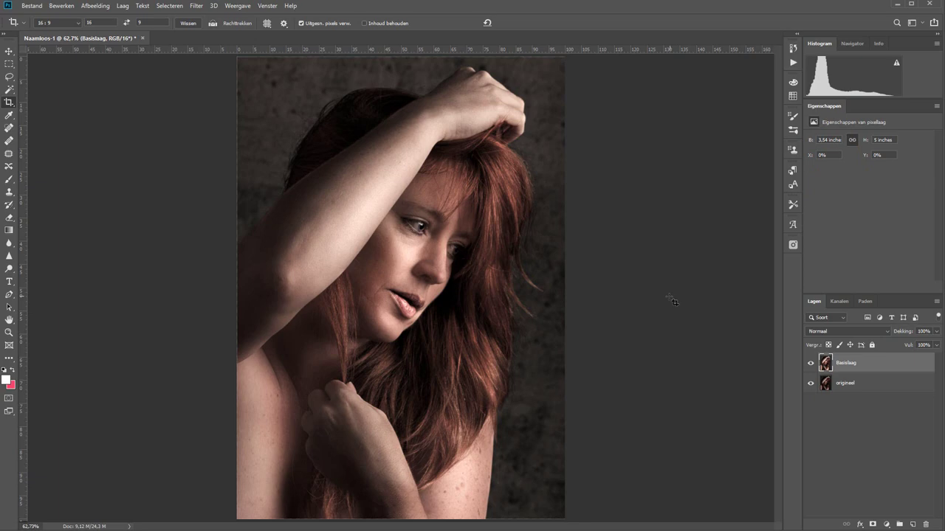
Step: Apply a Niveaus (Levels) adjustment with the white input point at 240
{"action": "left_click", "coordinate": [92, 6]}
{"action": "mouse_move", "coordinate": [84, 47]}
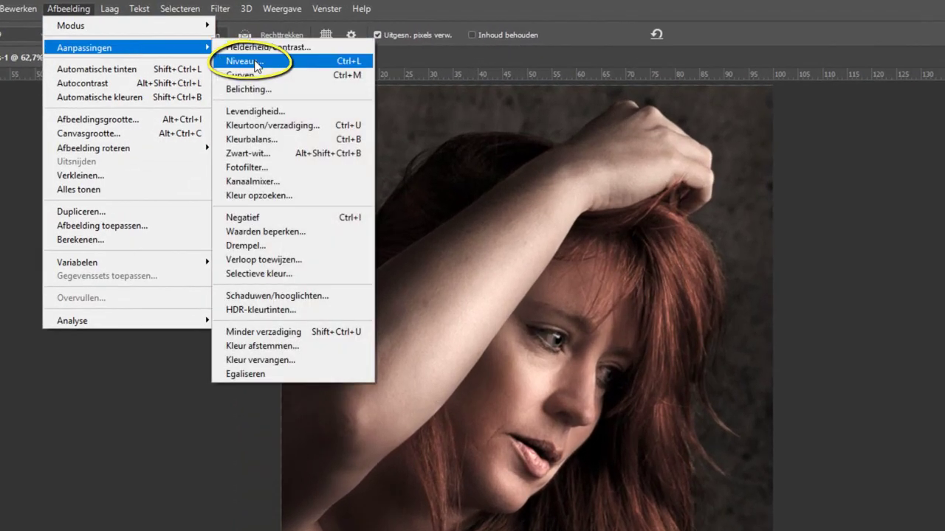
{"action": "left_click", "coordinate": [256, 65]}
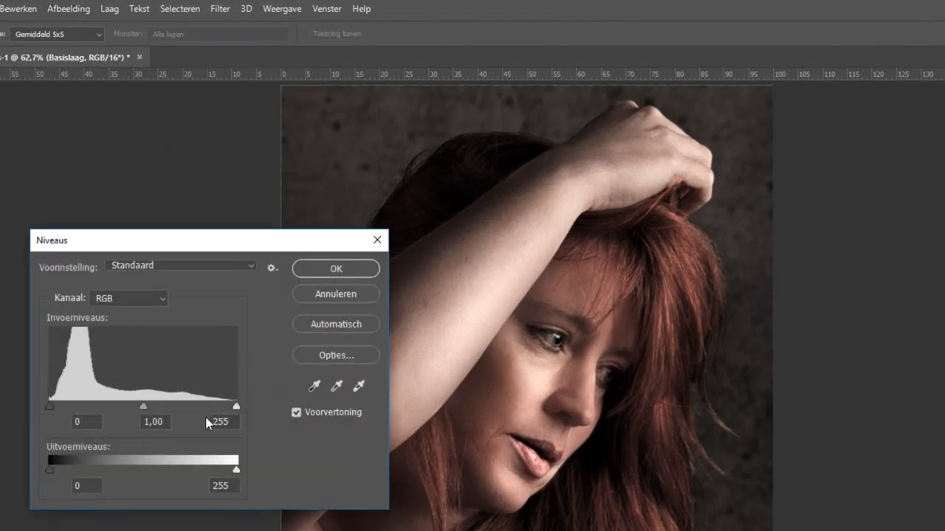
{"action": "left_click_drag", "start_coordinate": [235, 406], "coordinate": [226, 407]}
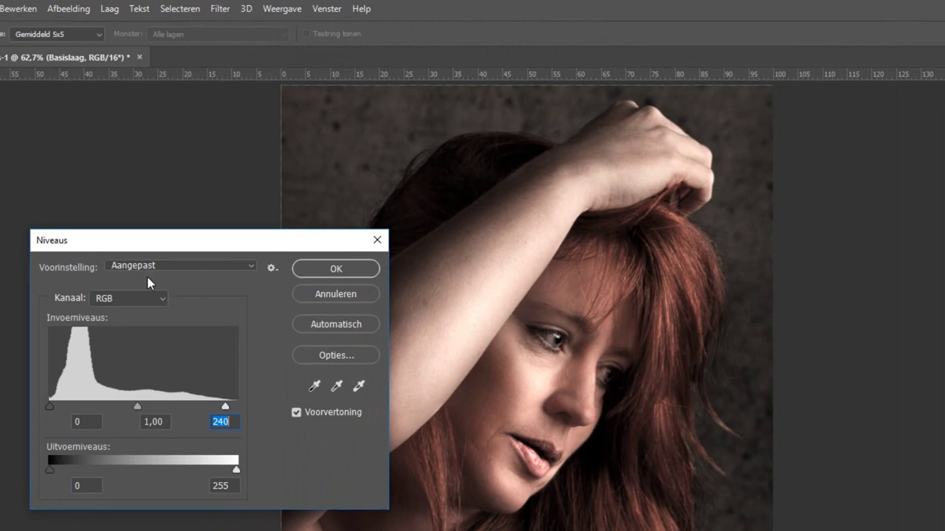
{"action": "left_click", "coordinate": [323, 271]}
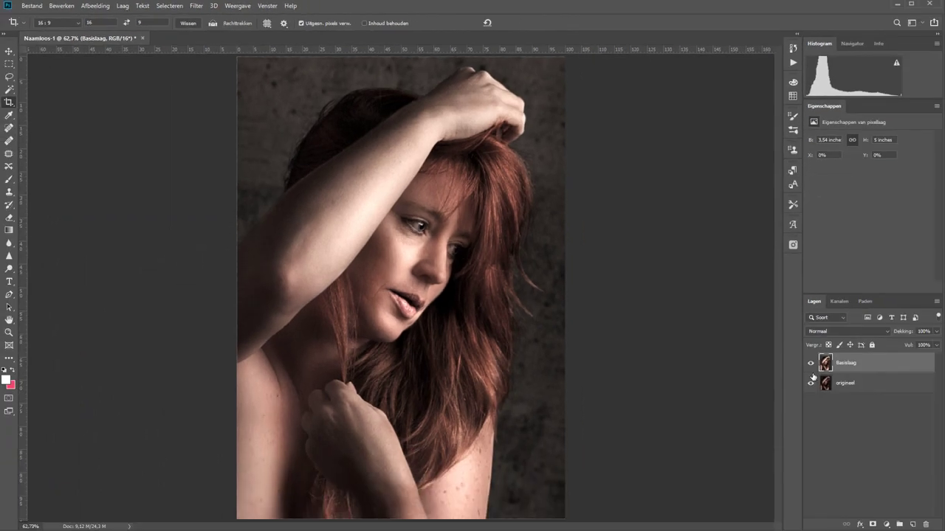
Step: Toggle Basislaag's visibility to compare it with origineel, leaving it visible
{"action": "left_click", "coordinate": [810, 363]}
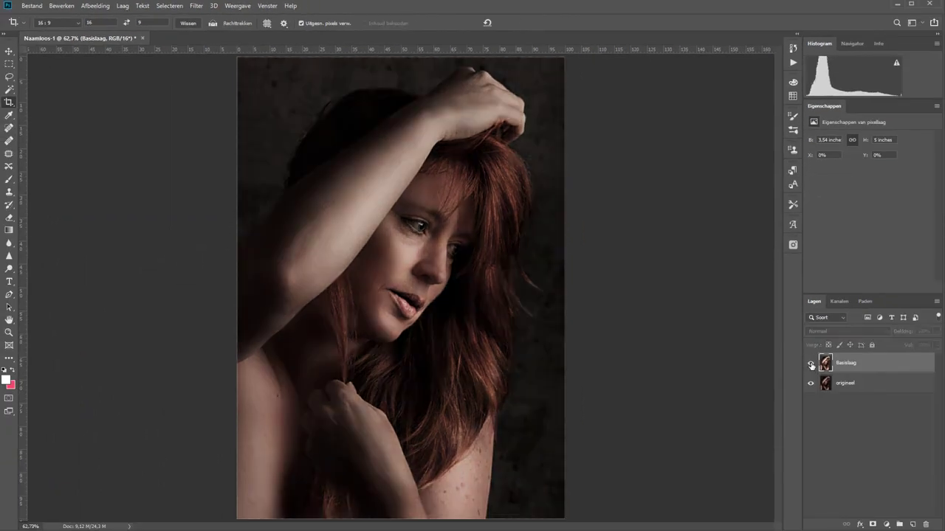
{"action": "left_click", "coordinate": [811, 363]}
{"action": "left_click", "coordinate": [810, 363]}
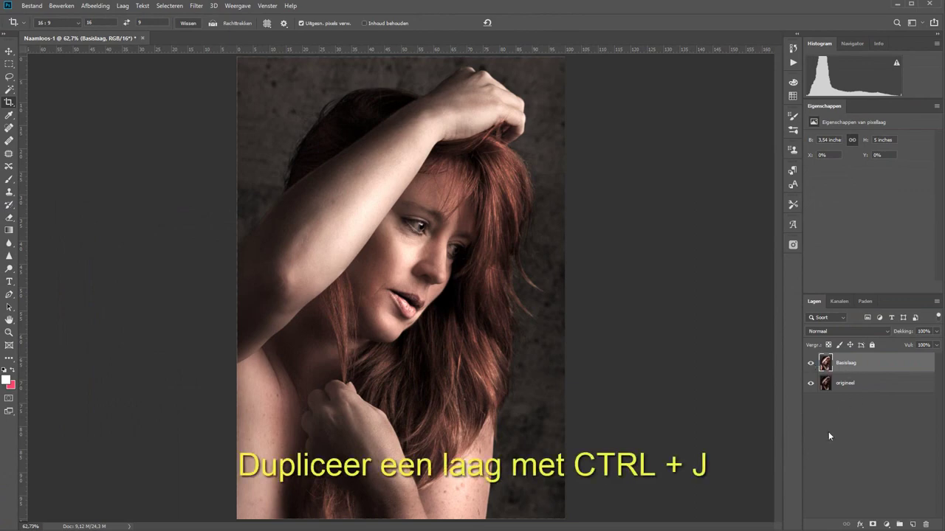
Step: Duplicate Basislaag and view the portrait at 100% zoom
{"action": "key", "text": "ctrl+j"}
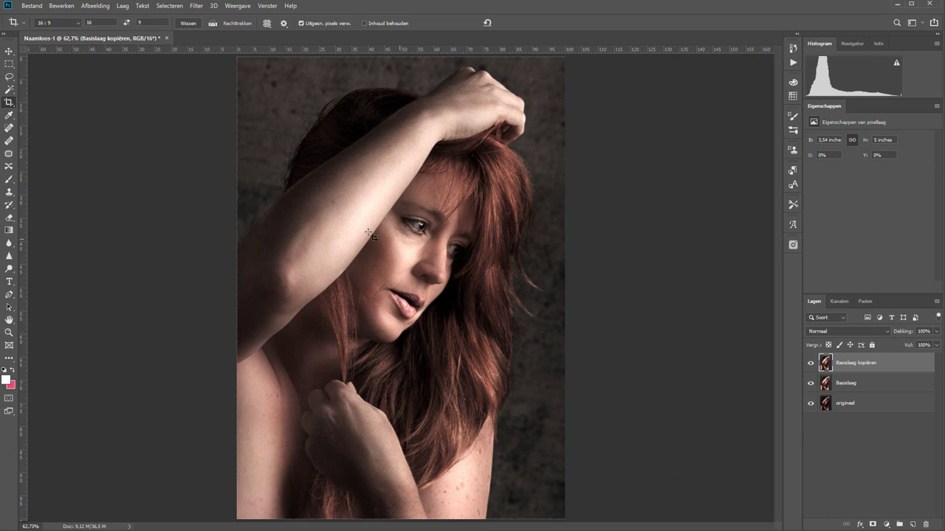
{"action": "left_click", "coordinate": [9, 332]}
{"action": "left_click", "coordinate": [256, 23]}
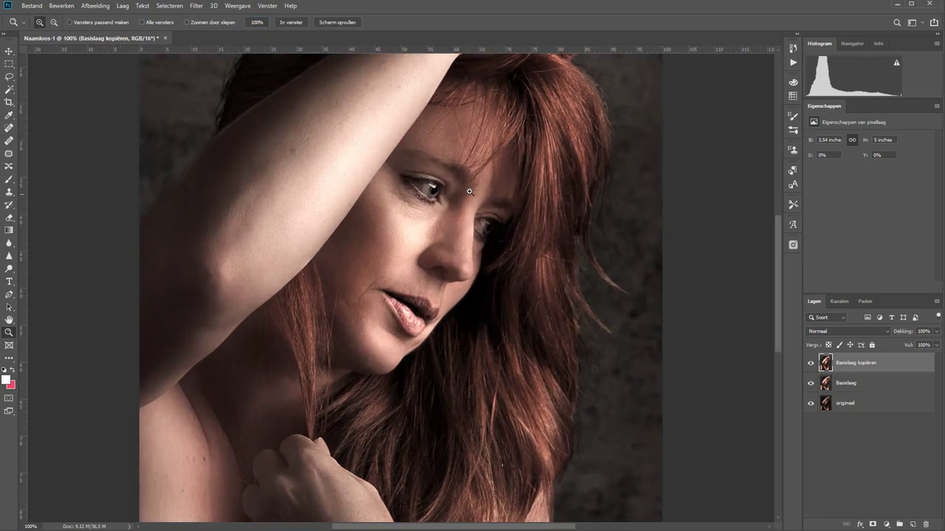
{"action": "left_click_drag", "start_coordinate": [780, 261], "coordinate": [780, 248]}
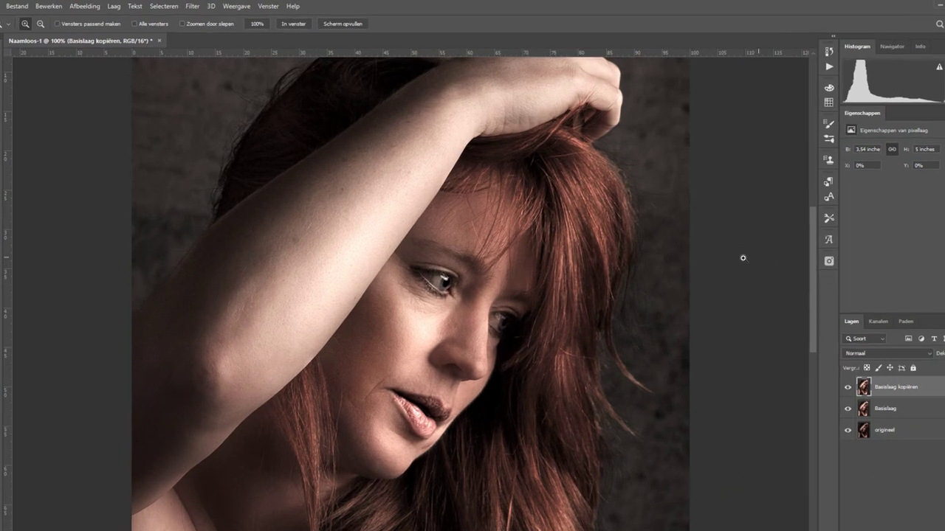
Step: Apply the Hoogdoorlaat (High Pass) filter with radius 2.0 to the copy layer
{"action": "left_click", "coordinate": [190, 8]}
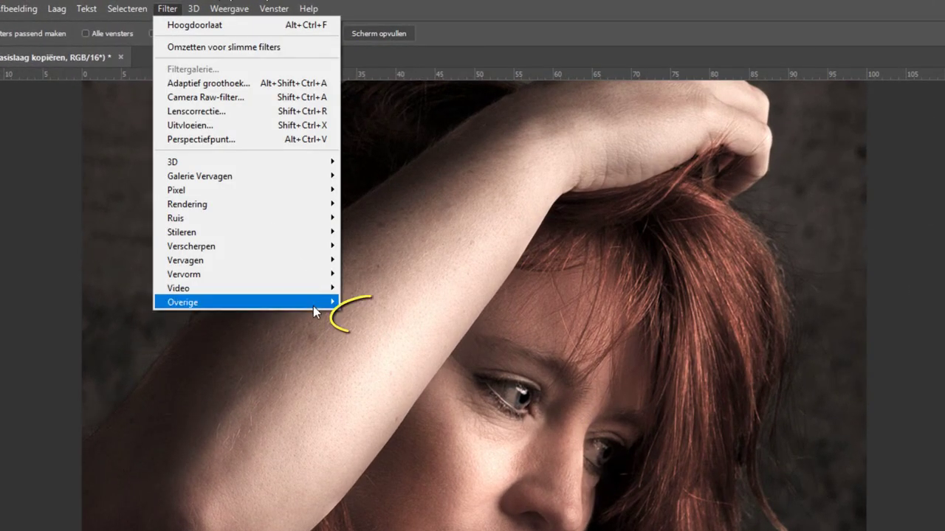
{"action": "mouse_move", "coordinate": [244, 301]}
{"action": "left_click", "coordinate": [370, 316]}
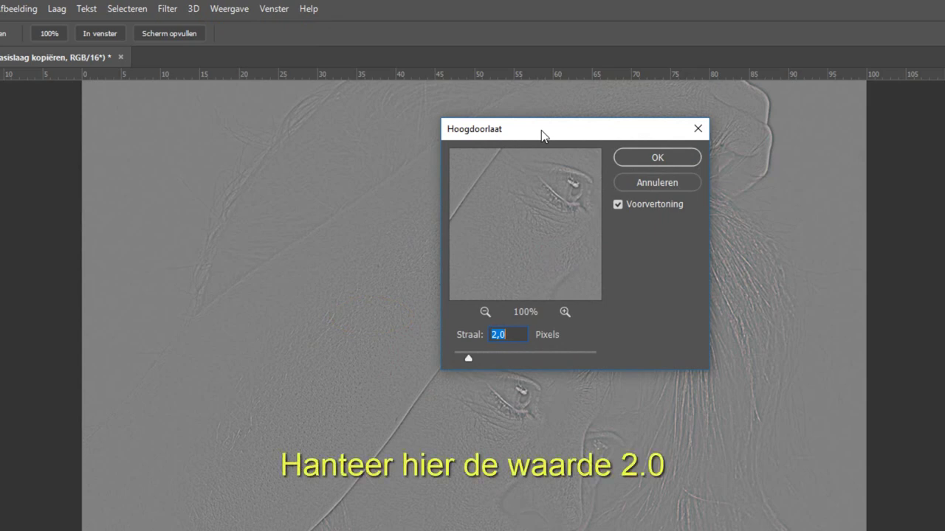
{"action": "left_click", "coordinate": [634, 160]}
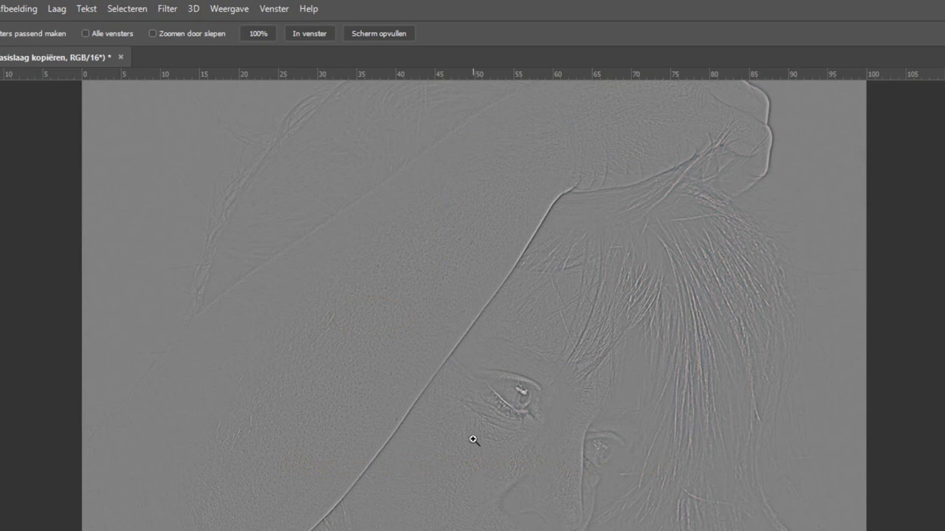
{"action": "left_click", "coordinate": [519, 391]}
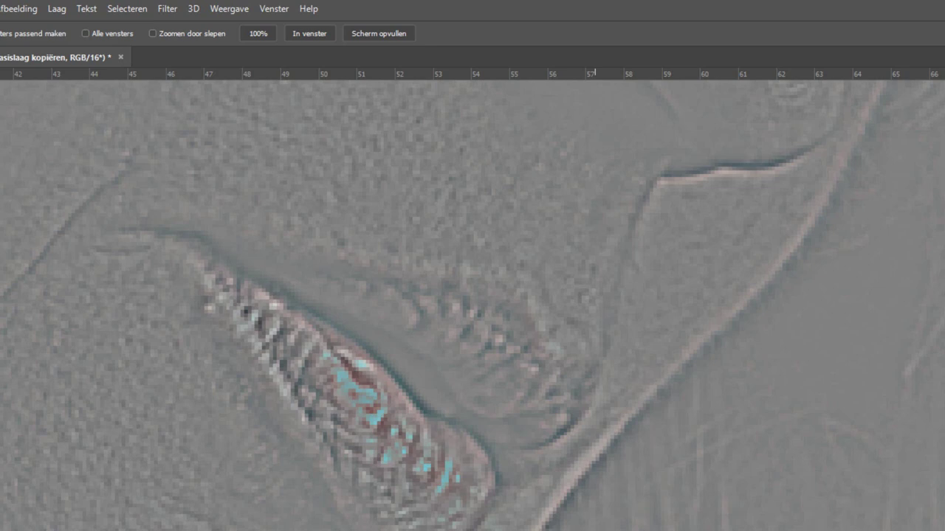
Step: Desaturate the grey relief layer with Minder verzadiging and view it at 100%
{"action": "left_click", "coordinate": [21, 9]}
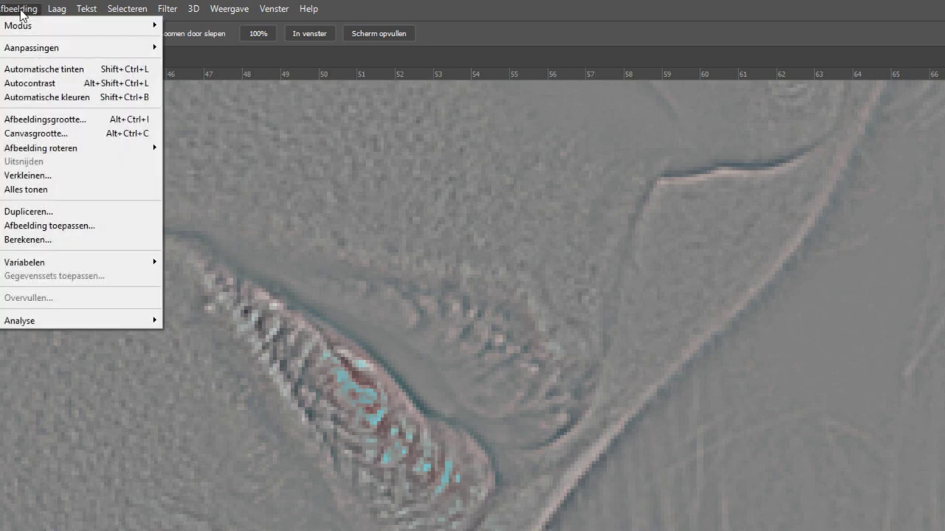
{"action": "mouse_move", "coordinate": [34, 47]}
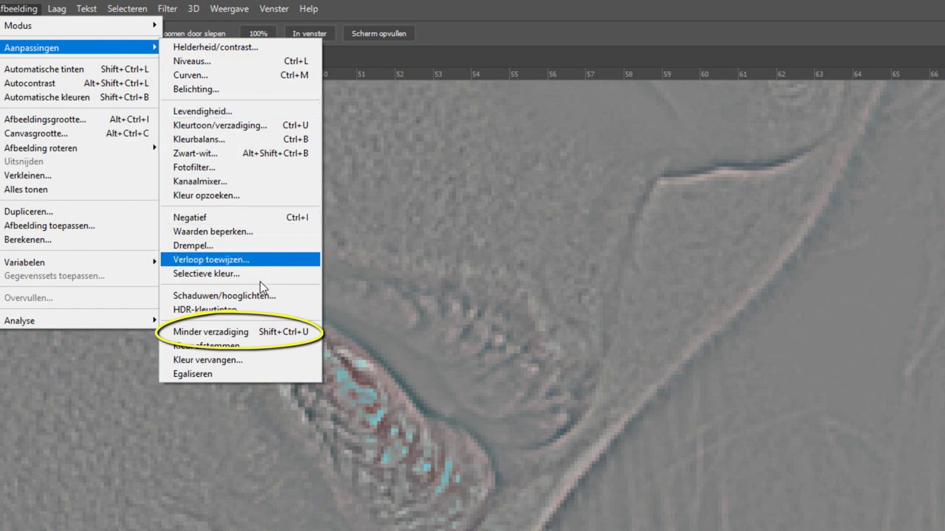
{"action": "left_click", "coordinate": [214, 332]}
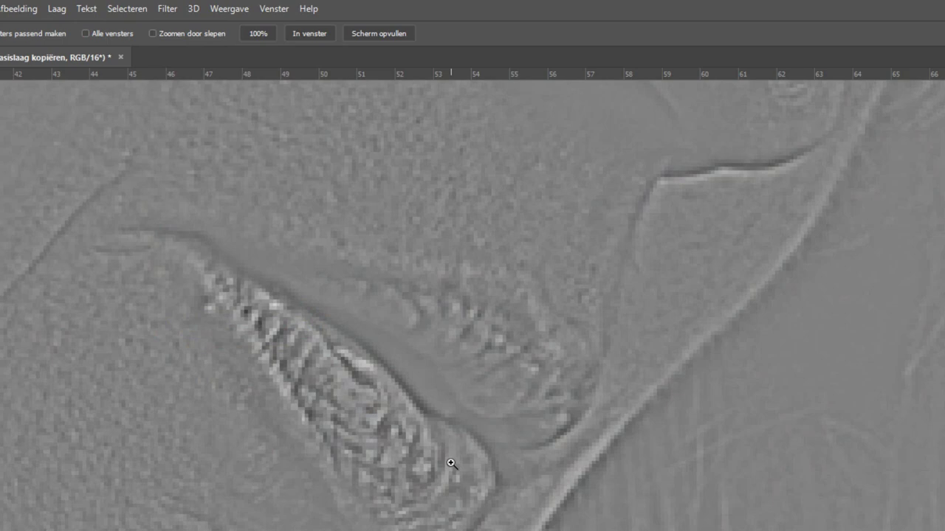
{"action": "left_click", "coordinate": [259, 33]}
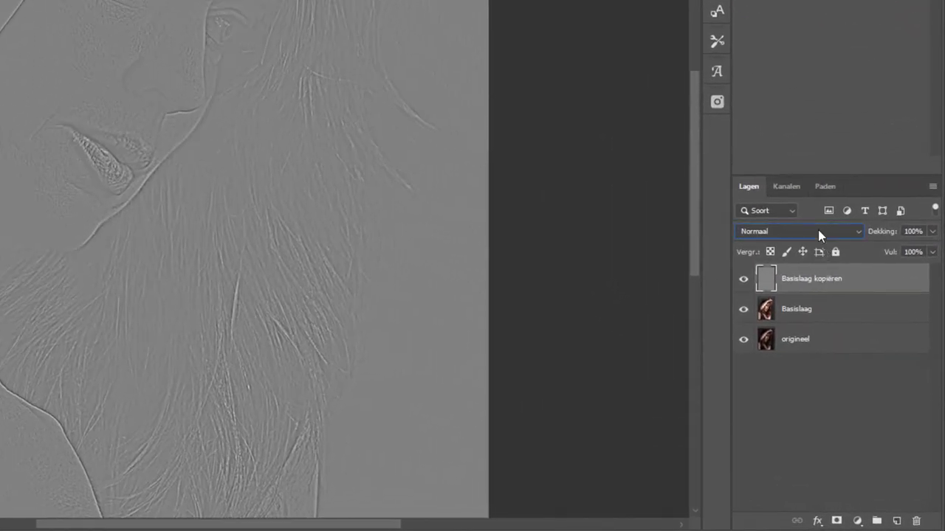
Step: Set Basislaag kopiëren to Bedekken blend mode and toggle it to compare the sharpening
{"action": "left_click", "coordinate": [817, 229]}
{"action": "left_click", "coordinate": [780, 341]}
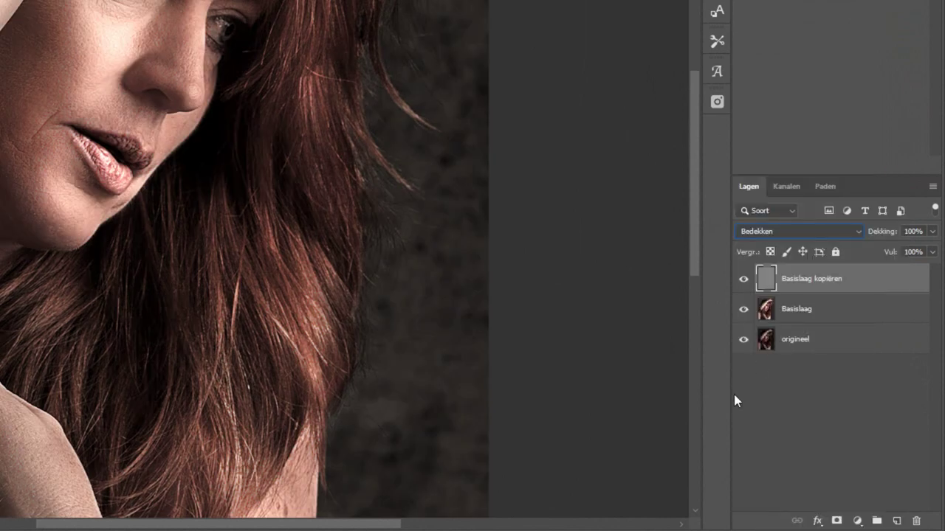
{"action": "left_click", "coordinate": [806, 410]}
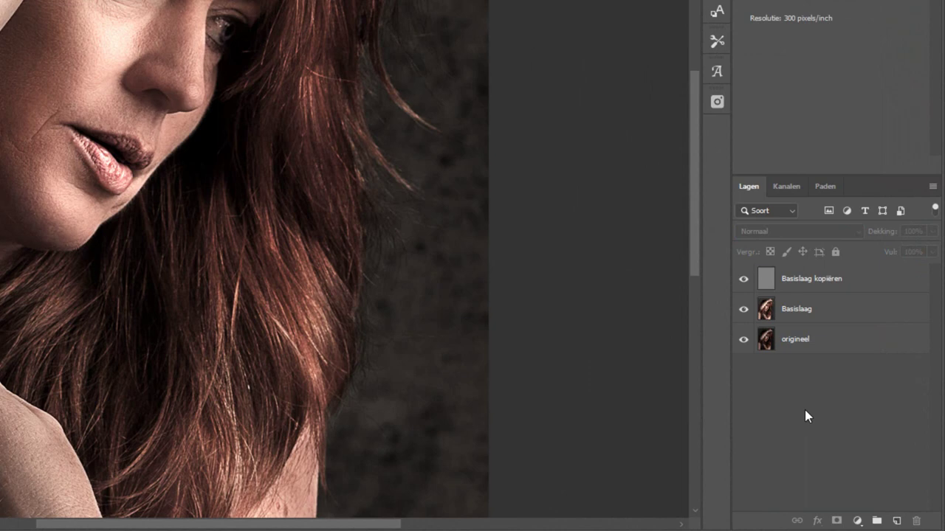
{"action": "left_click", "coordinate": [743, 281]}
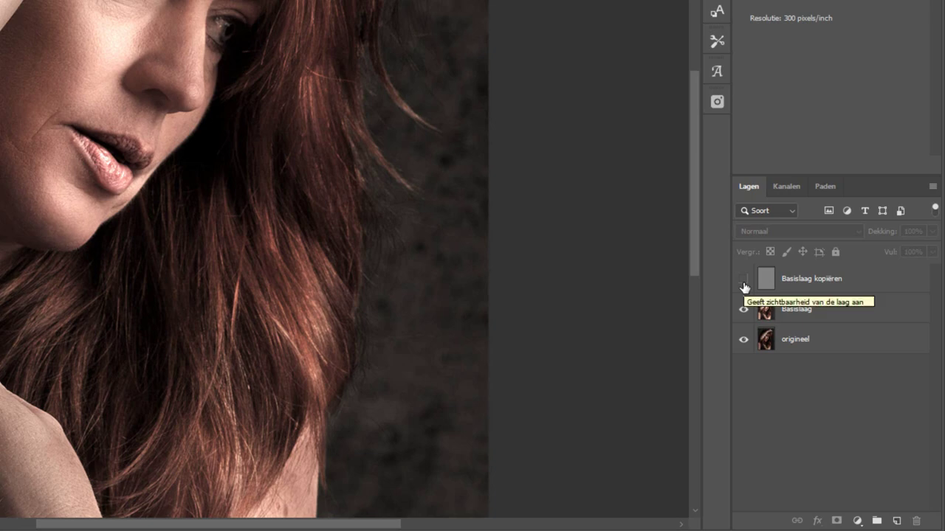
{"action": "left_click", "coordinate": [743, 282]}
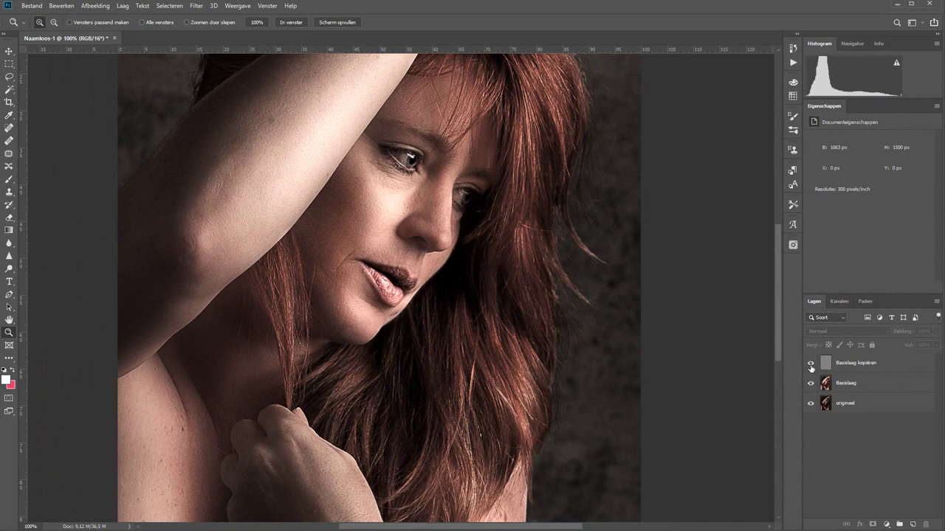
{"action": "left_click", "coordinate": [898, 369]}
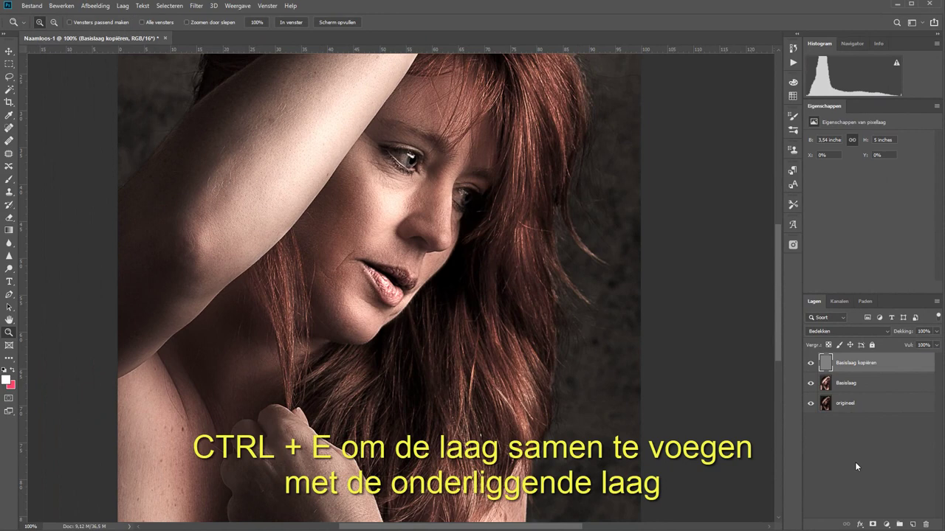
Step: Merge the overlay into Basislaag and sharpen it with Onscherp masker at amount 150
{"action": "key", "text": "ctrl+e"}
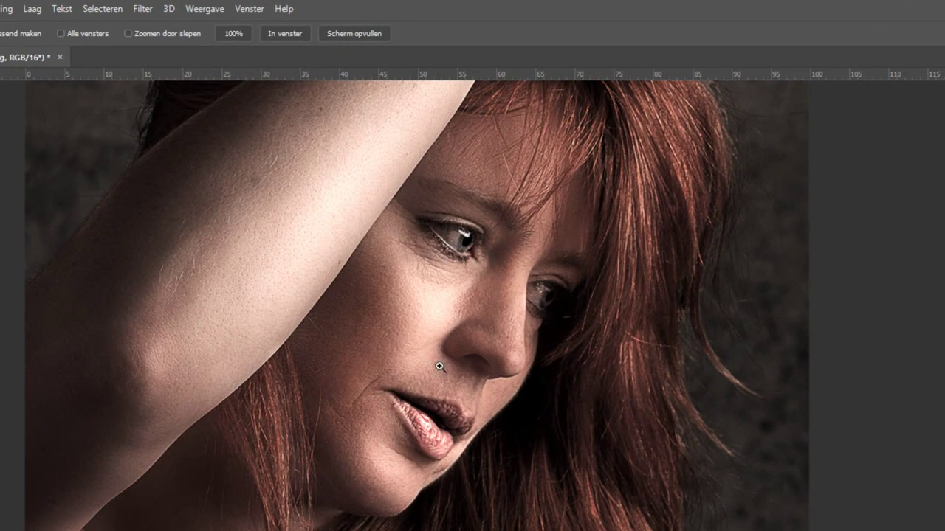
{"action": "left_click", "coordinate": [139, 9]}
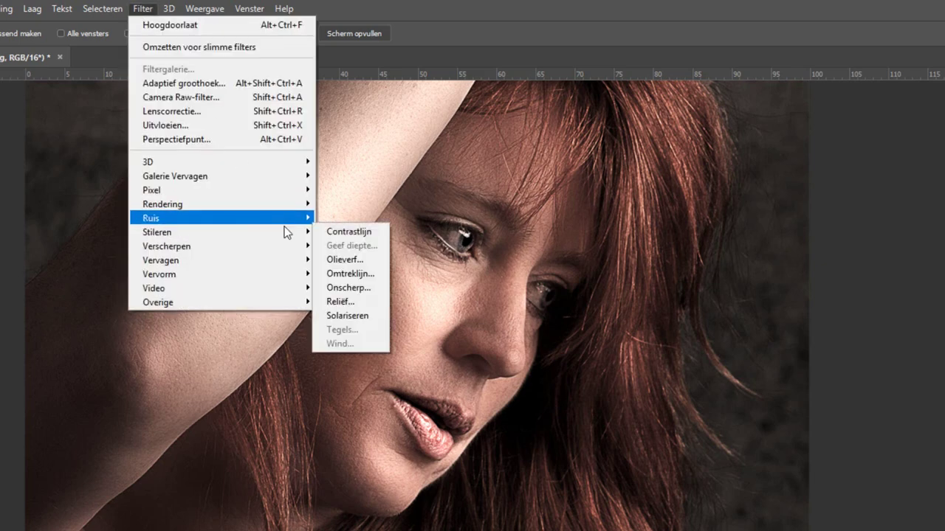
{"action": "mouse_move", "coordinate": [167, 245]}
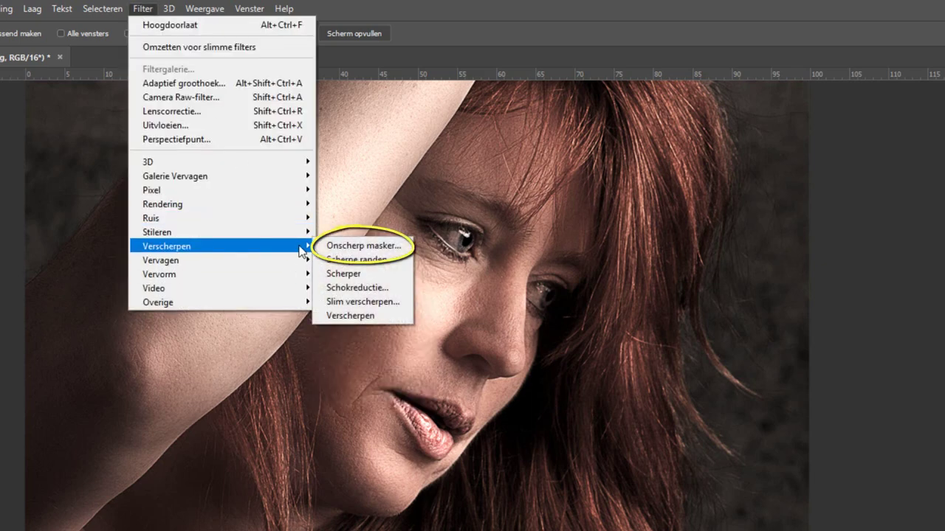
{"action": "left_click", "coordinate": [347, 247]}
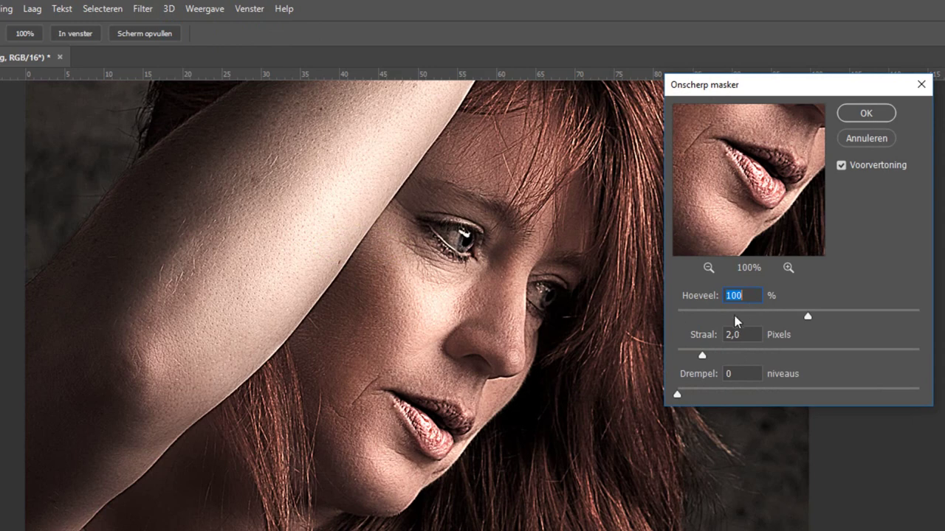
{"action": "type", "text": "150"}
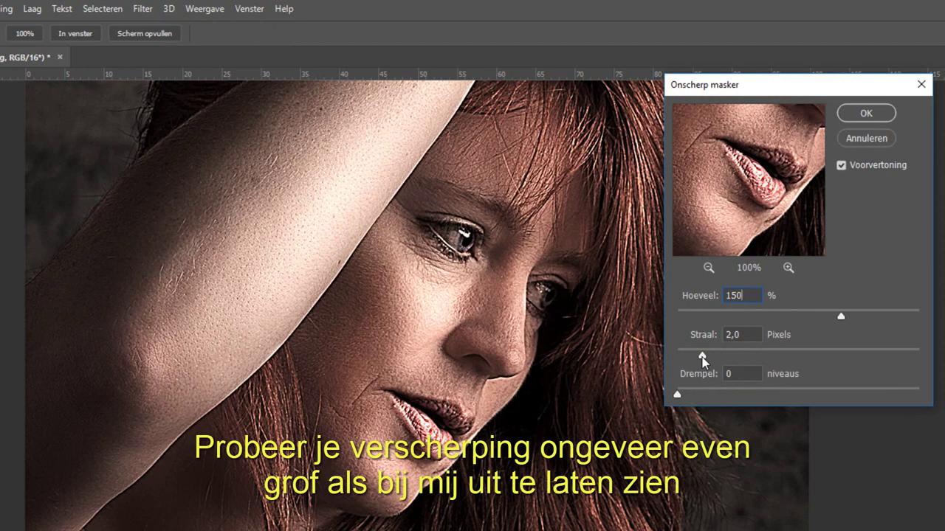
{"action": "left_click", "coordinate": [861, 116]}
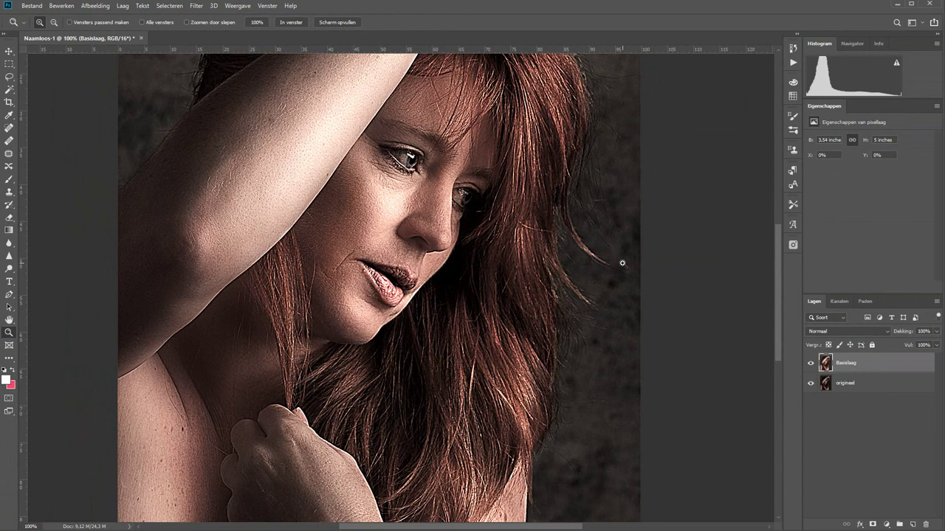
{"action": "left_click", "coordinate": [792, 65]}
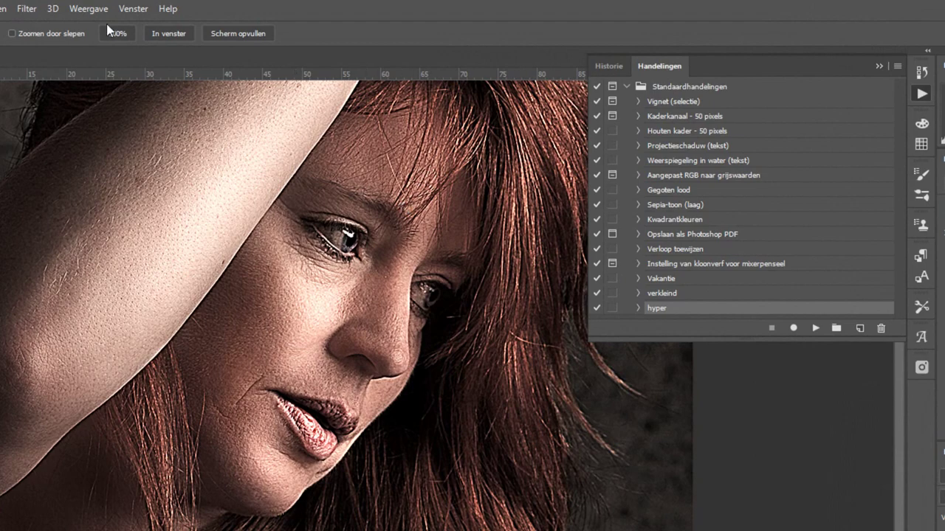
Step: Create action Handeling 1 in the Standaardhandelingen set and start recording it
{"action": "left_click", "coordinate": [135, 10]}
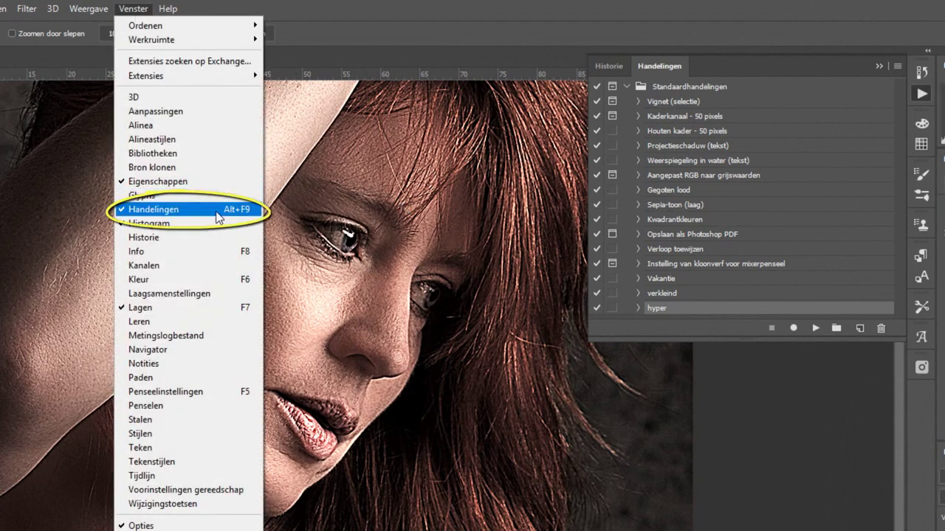
{"action": "key", "text": "Escape"}
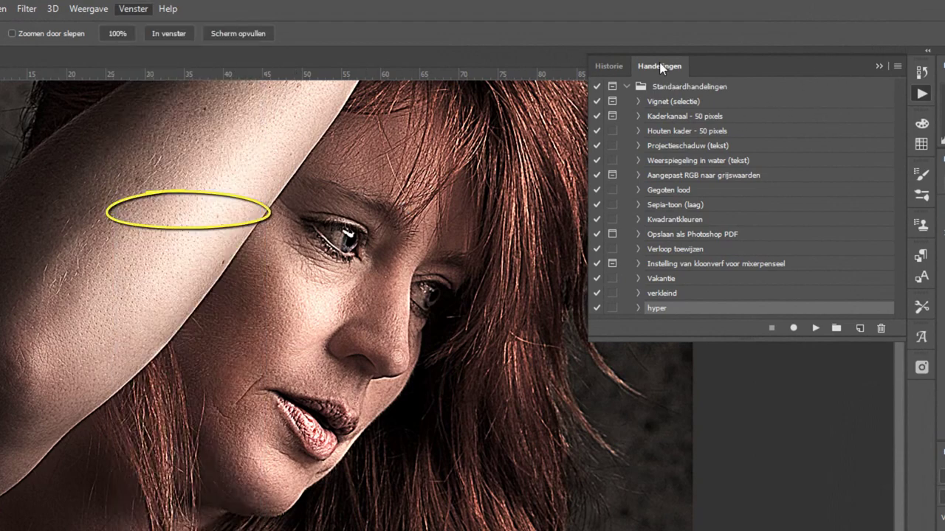
{"action": "key", "text": "alt+F9"}
{"action": "left_click", "coordinate": [921, 93]}
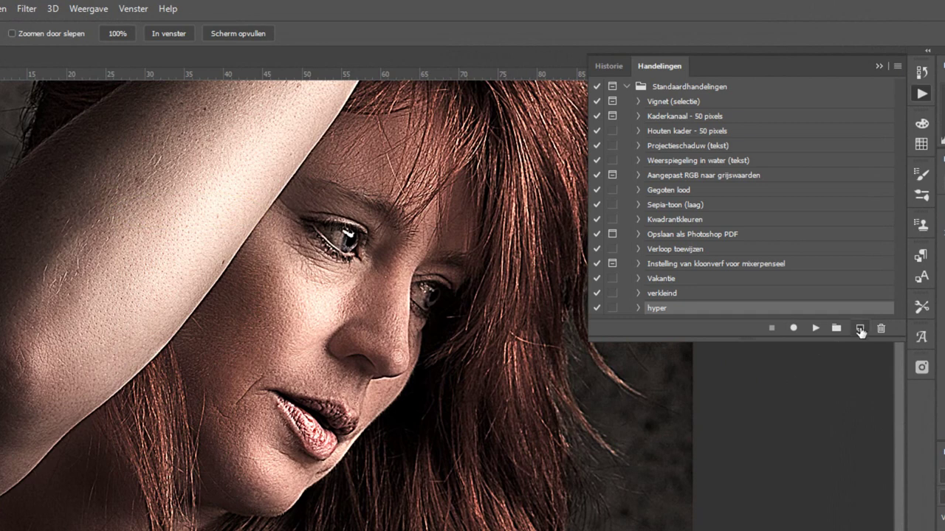
{"action": "left_click", "coordinate": [859, 329]}
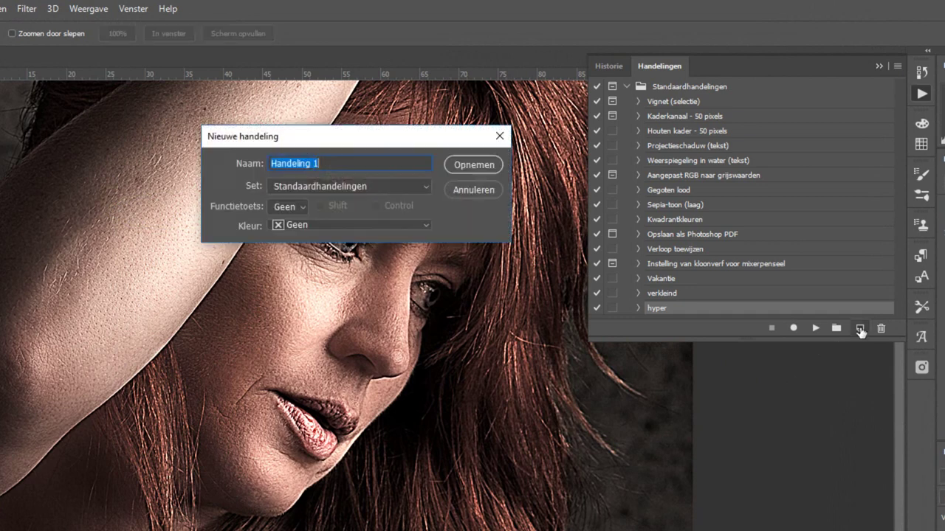
{"action": "left_click", "coordinate": [474, 165]}
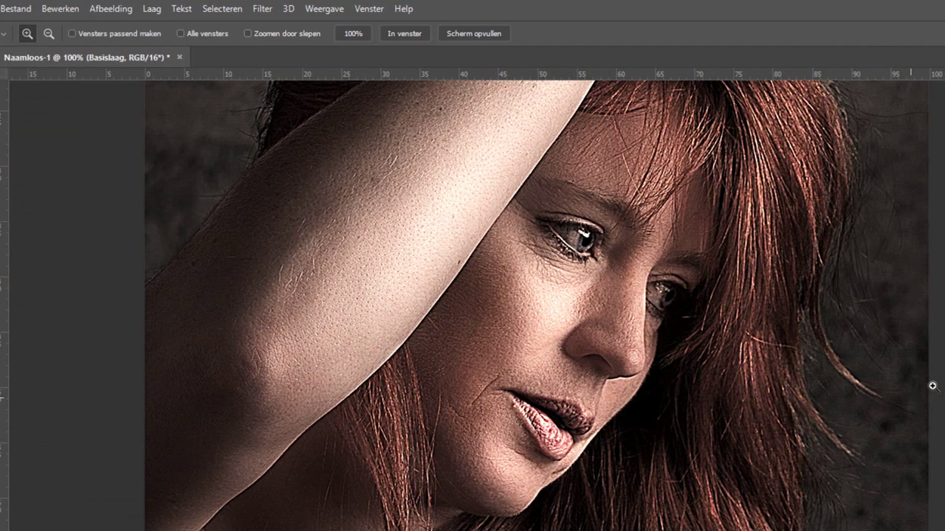
Step: Apply the Stileren > Onscherp diffuse filter to Basislaag in Niet-isotropisch mode
{"action": "left_click", "coordinate": [260, 9]}
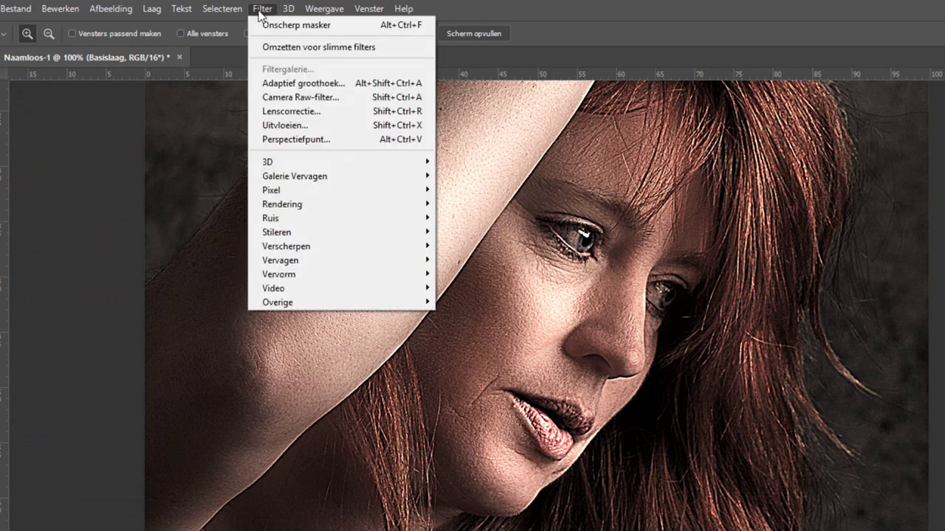
{"action": "mouse_move", "coordinate": [340, 232]}
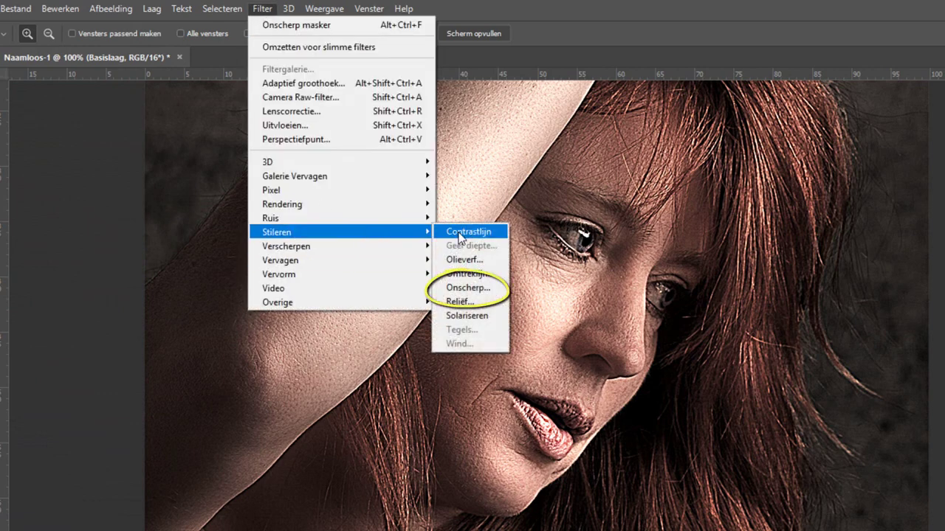
{"action": "left_click", "coordinate": [475, 289]}
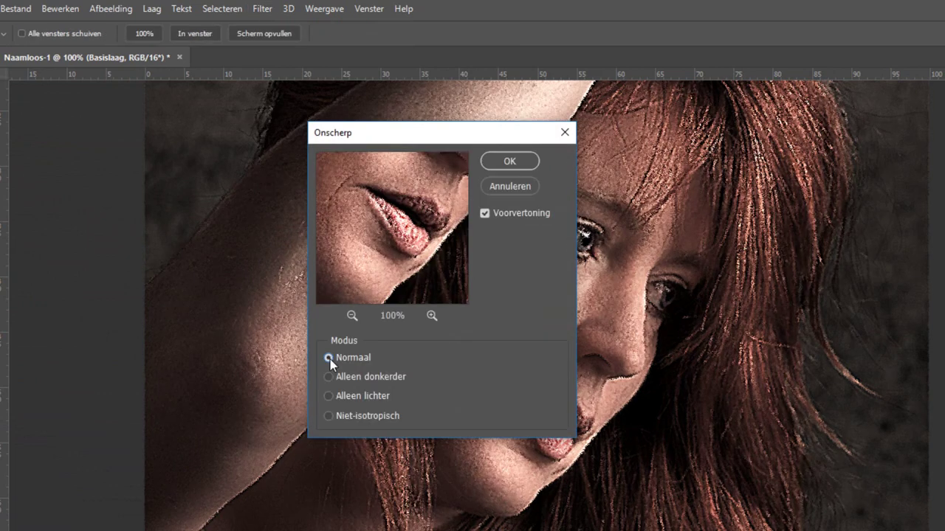
{"action": "left_click_drag", "start_coordinate": [431, 139], "coordinate": [235, 144]}
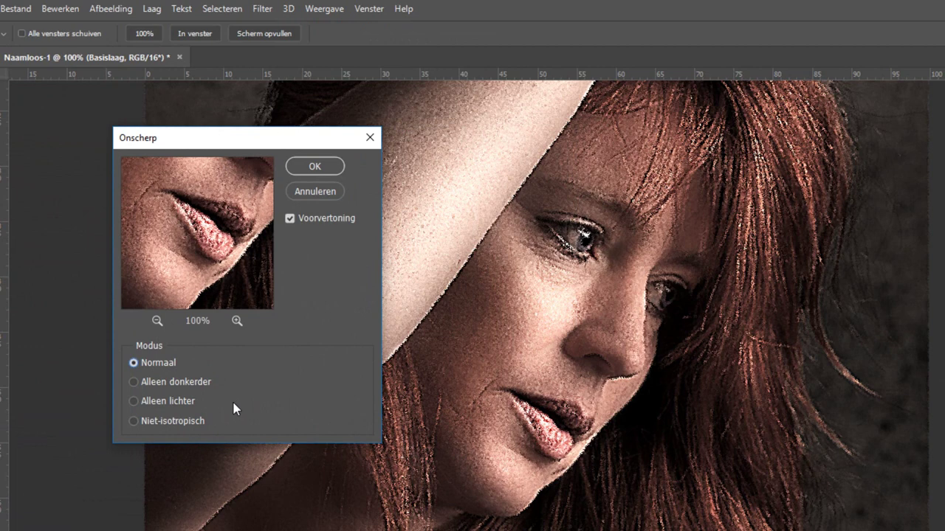
{"action": "left_click", "coordinate": [133, 421]}
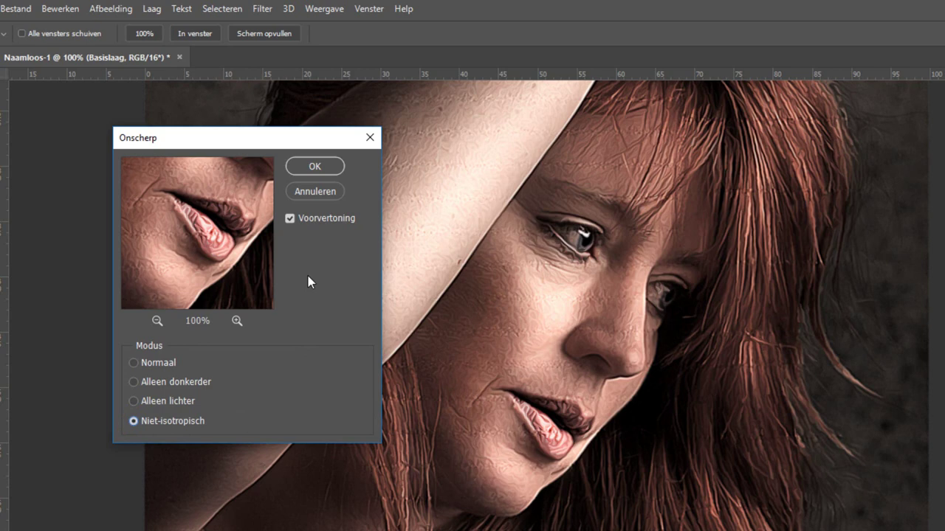
{"action": "left_click", "coordinate": [315, 168]}
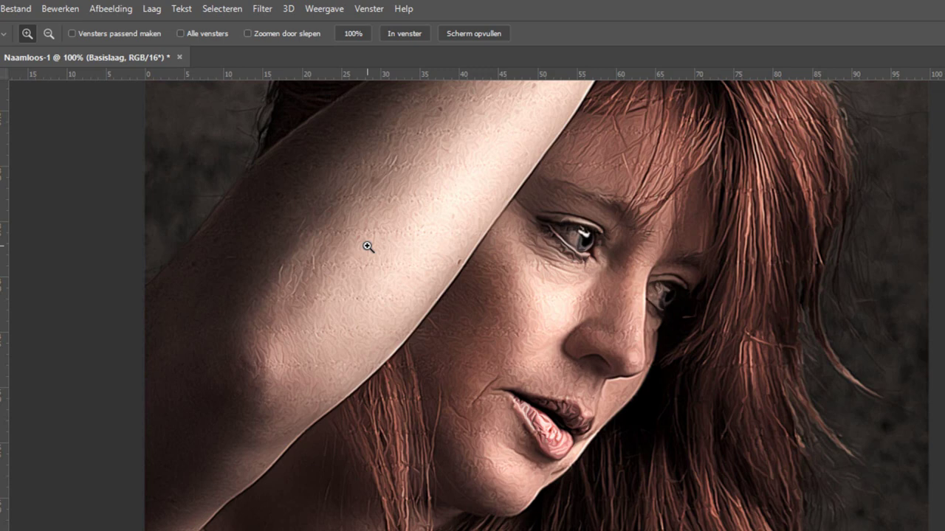
Step: Rotate the image 90° clockwise, then stop recording Handeling 1
{"action": "left_click", "coordinate": [96, 9]}
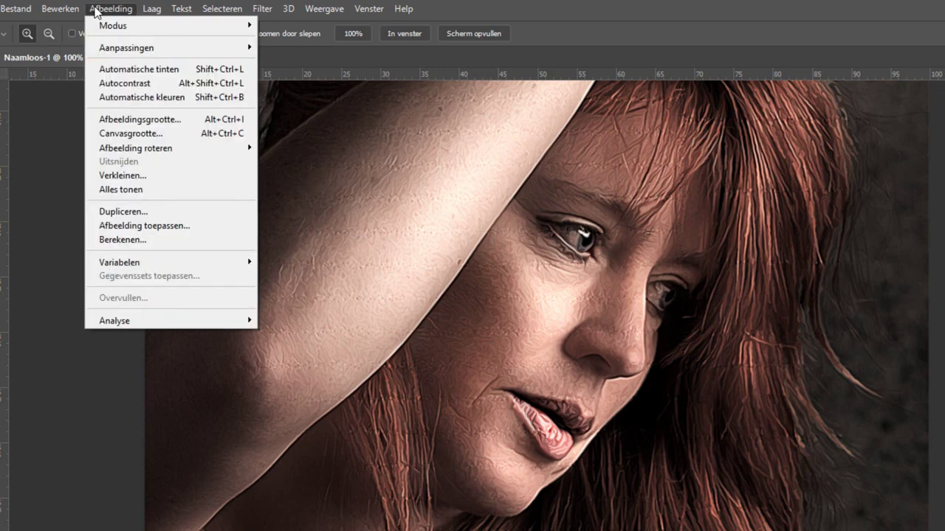
{"action": "mouse_move", "coordinate": [135, 147]}
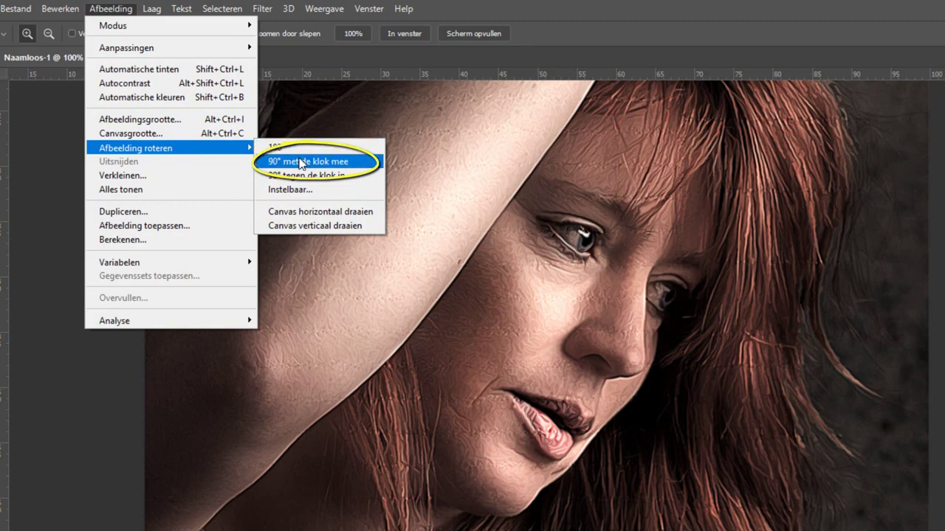
{"action": "left_click", "coordinate": [301, 162]}
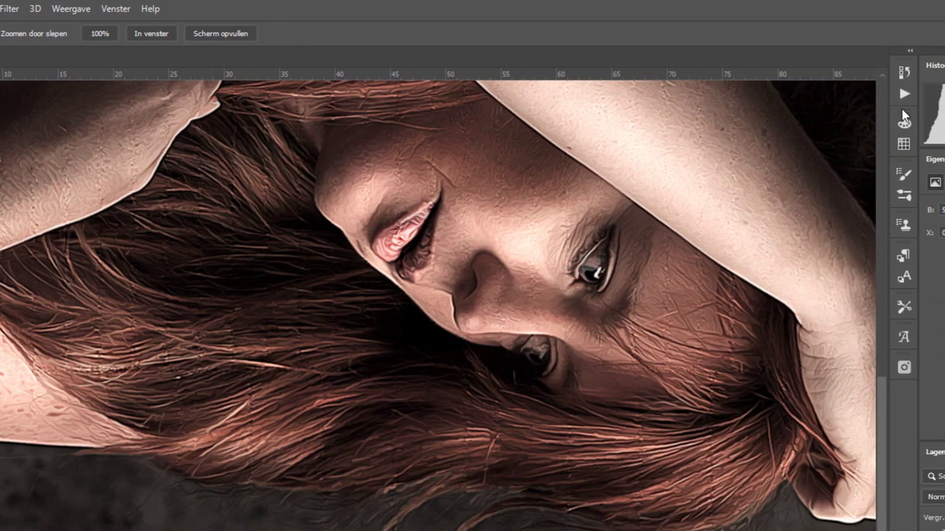
{"action": "left_click", "coordinate": [900, 96]}
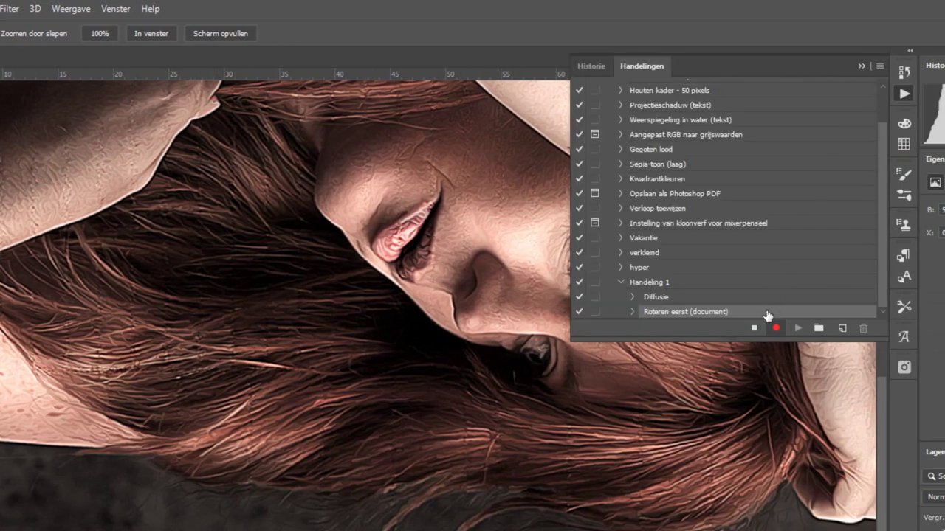
{"action": "left_click", "coordinate": [754, 327]}
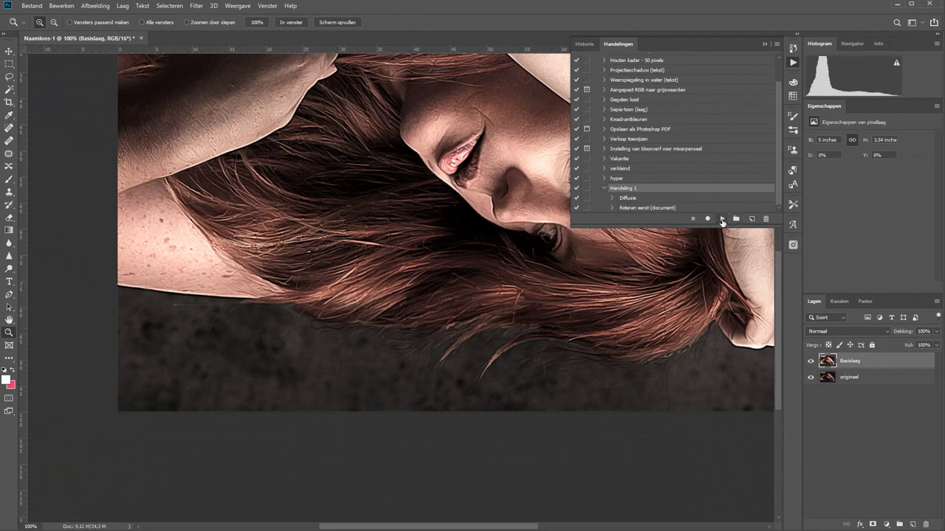
Step: Play Handeling 1 three times until the portrait is upright, then drag the action to the trash
{"action": "left_click", "coordinate": [722, 219]}
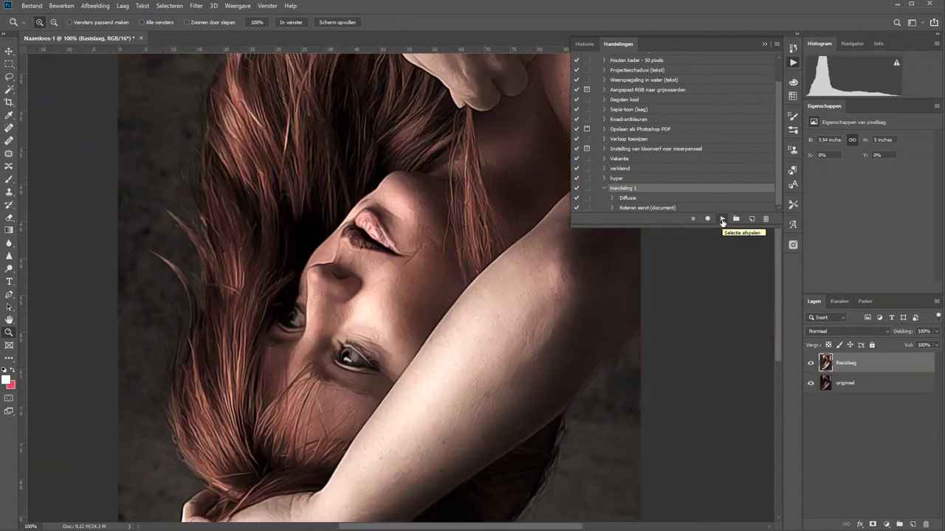
{"action": "left_click", "coordinate": [722, 219]}
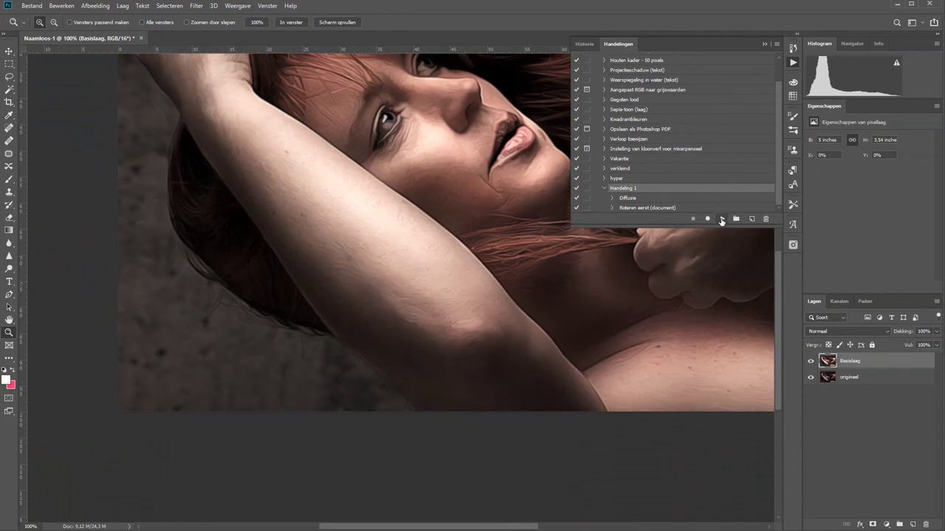
{"action": "left_click", "coordinate": [721, 220]}
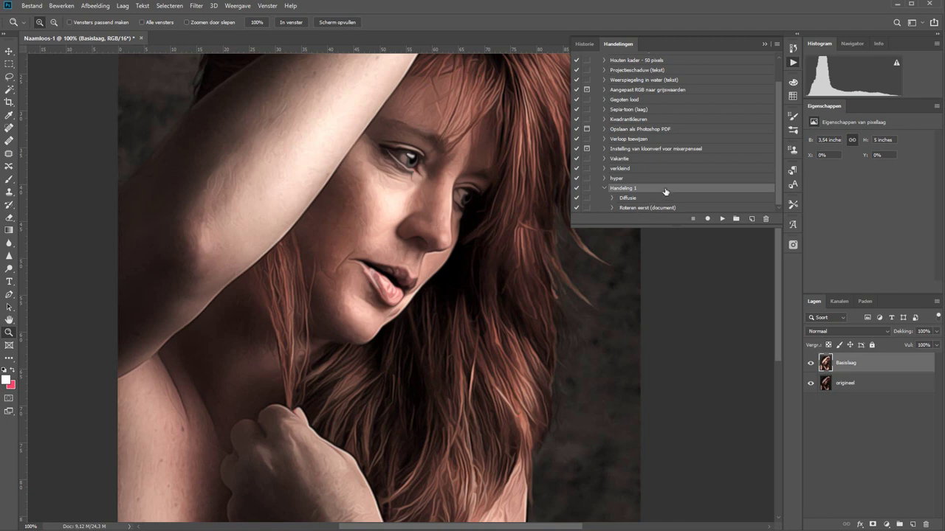
{"action": "left_click_drag", "start_coordinate": [668, 190], "coordinate": [766, 220]}
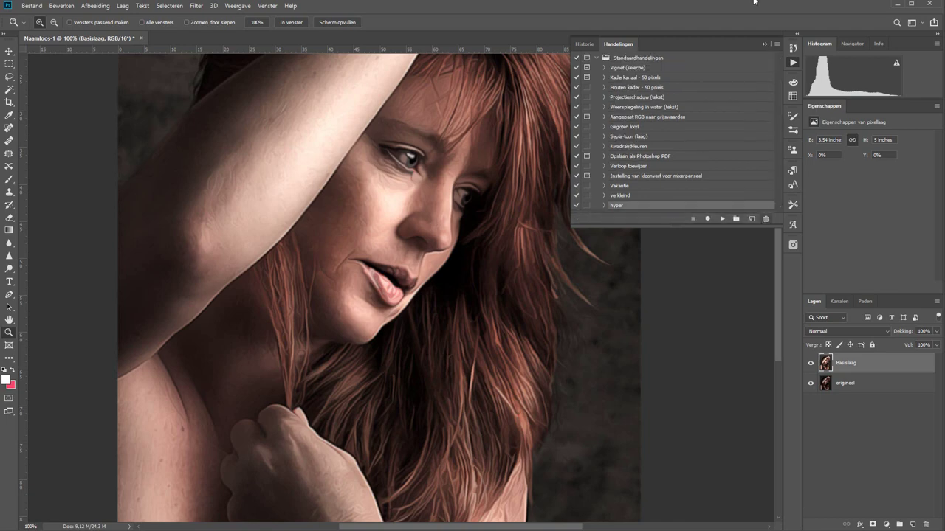
Step: Collapse the Actions panel and reapply the last Onscherp diffuse filter to the portrait
{"action": "left_click", "coordinate": [765, 44]}
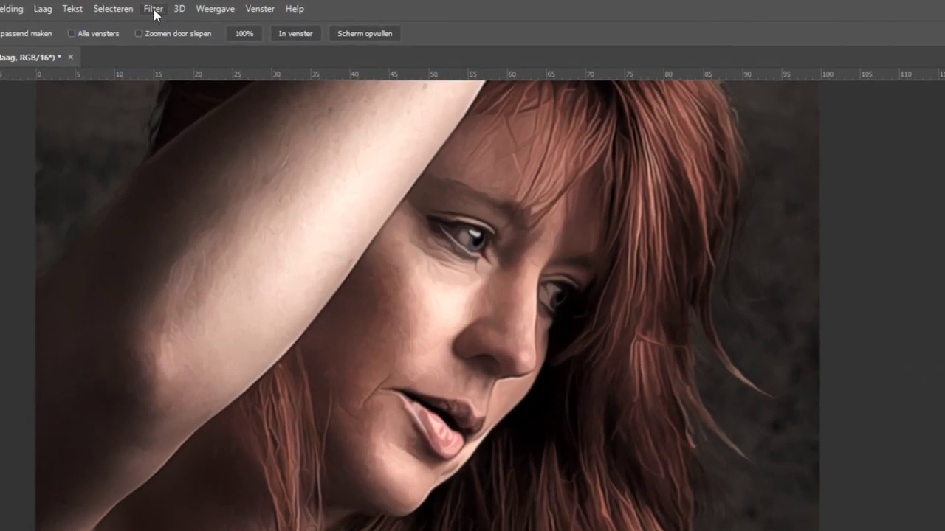
{"action": "left_click", "coordinate": [154, 9]}
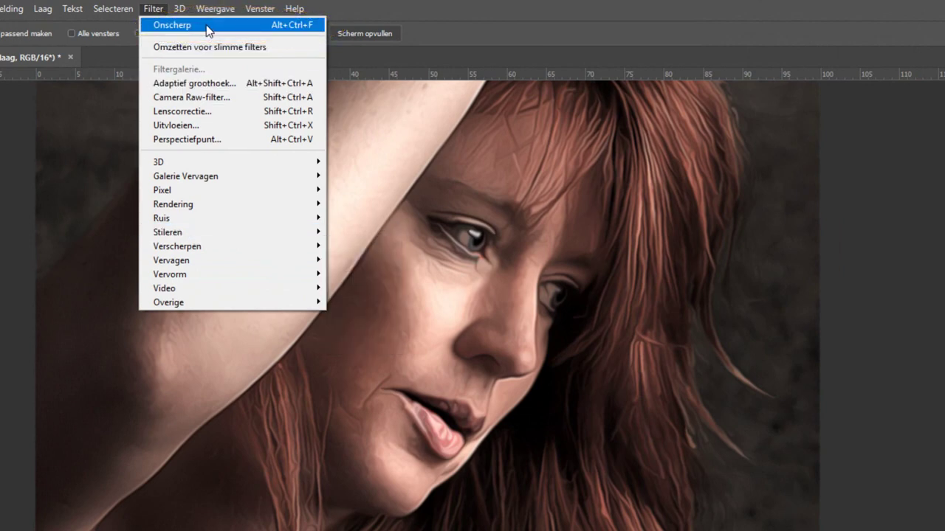
{"action": "left_click", "coordinate": [207, 29]}
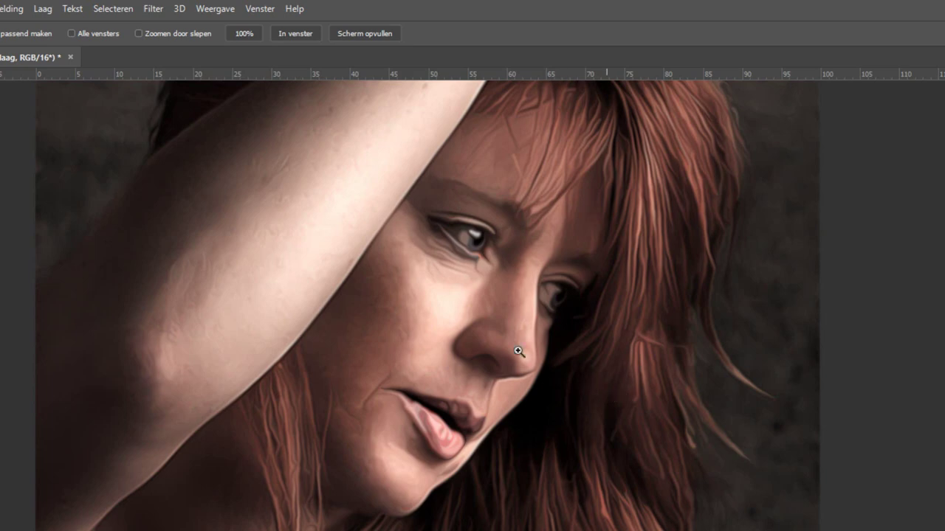
Step: Apply Ruis reduceren to Basislaag at strength 10, with 0% preserved details and 0% colour-noise reduction
{"action": "left_click", "coordinate": [153, 9]}
{"action": "mouse_move", "coordinate": [221, 218]}
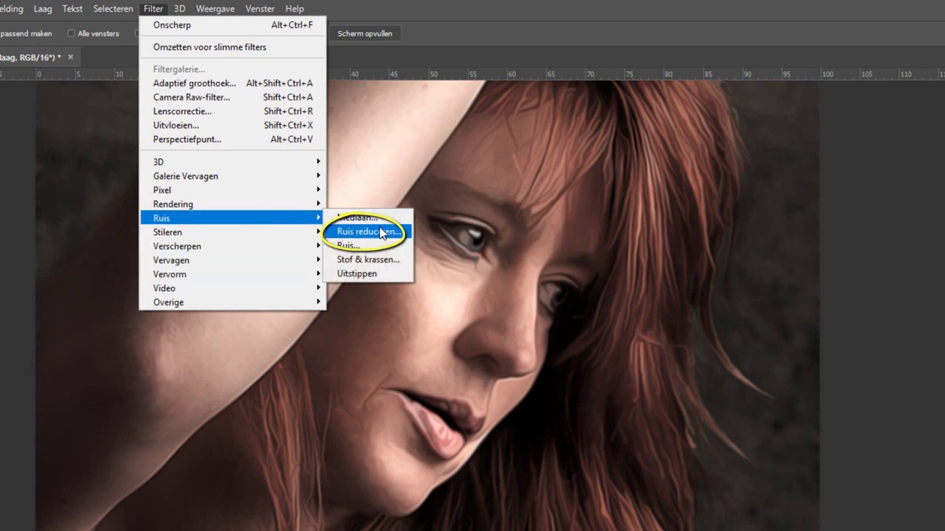
{"action": "left_click", "coordinate": [379, 232]}
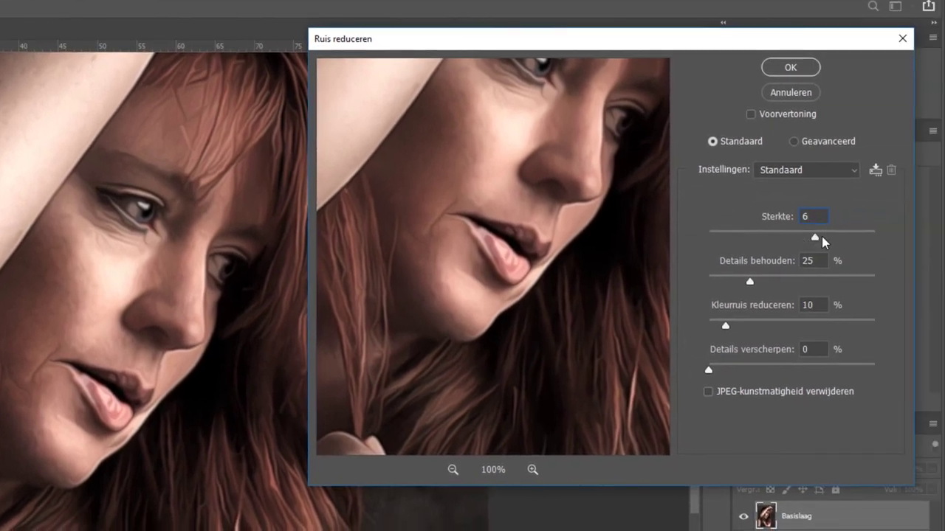
{"action": "left_click_drag", "start_coordinate": [816, 238], "coordinate": [936, 247]}
{"action": "left_click_drag", "start_coordinate": [750, 281], "coordinate": [677, 289]}
{"action": "left_click_drag", "start_coordinate": [728, 328], "coordinate": [679, 323]}
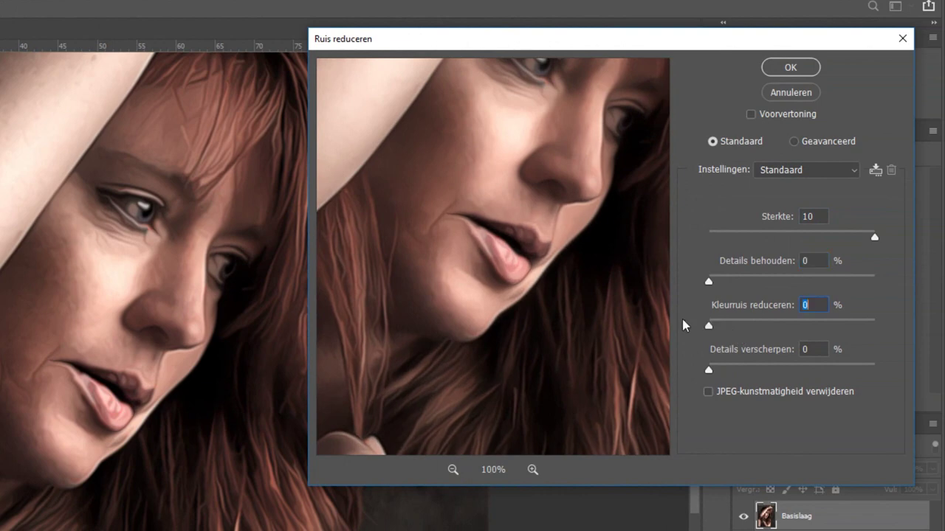
{"action": "left_click_drag", "start_coordinate": [564, 133], "coordinate": [497, 295]}
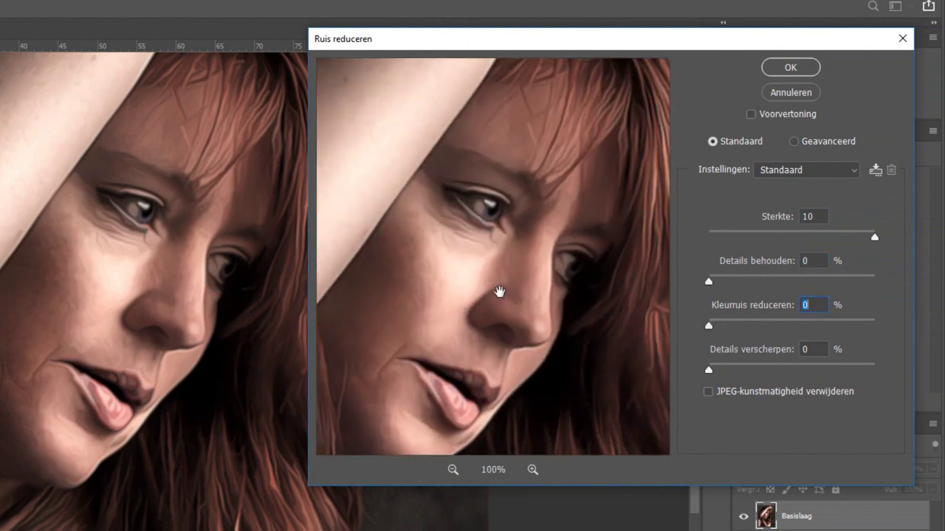
{"action": "left_click", "coordinate": [751, 115]}
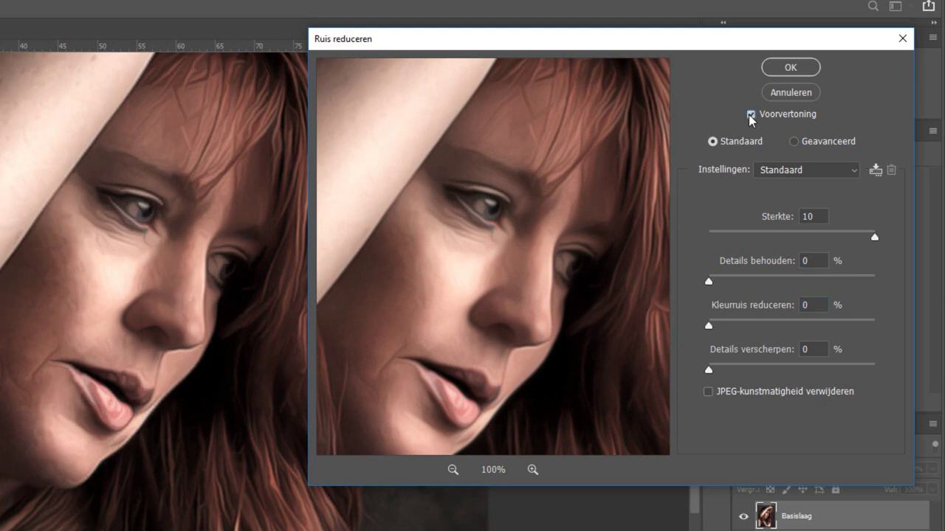
{"action": "left_click", "coordinate": [789, 68]}
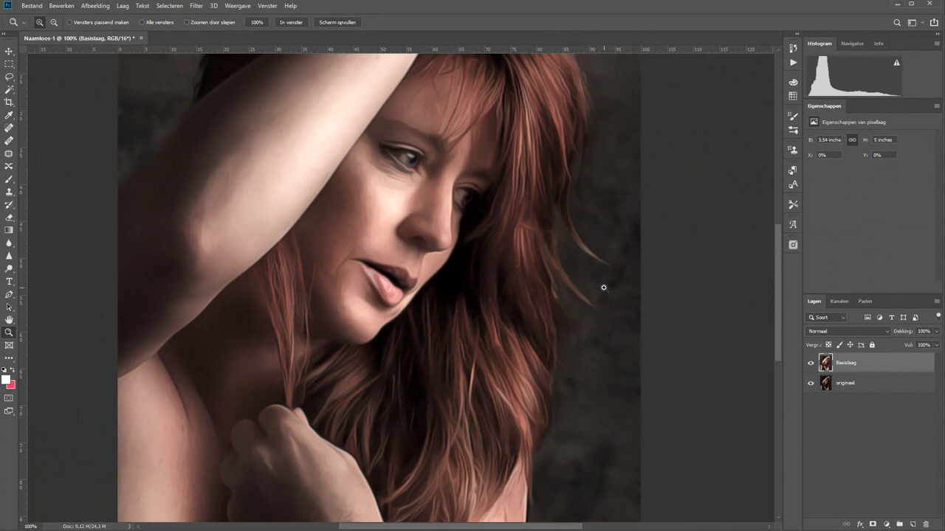
Step: Sharpen Basislaag with a 100% Onscherp masker at 2.0-pixel radius, then duplicate the layer
{"action": "left_click", "coordinate": [197, 7]}
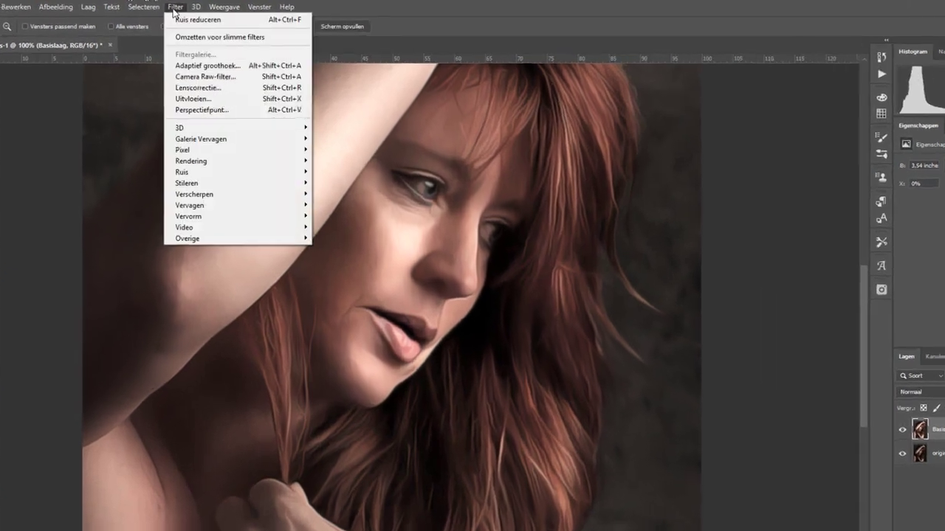
{"action": "mouse_move", "coordinate": [163, 245]}
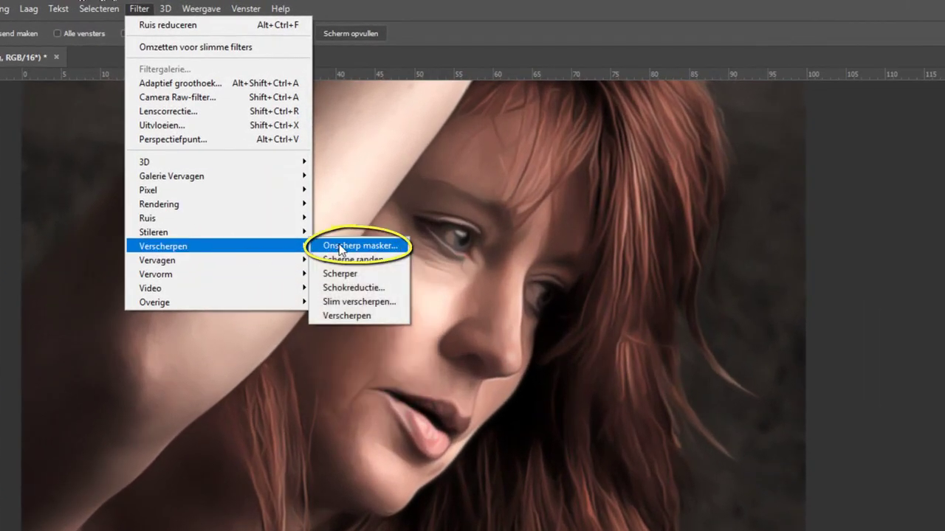
{"action": "left_click", "coordinate": [340, 246]}
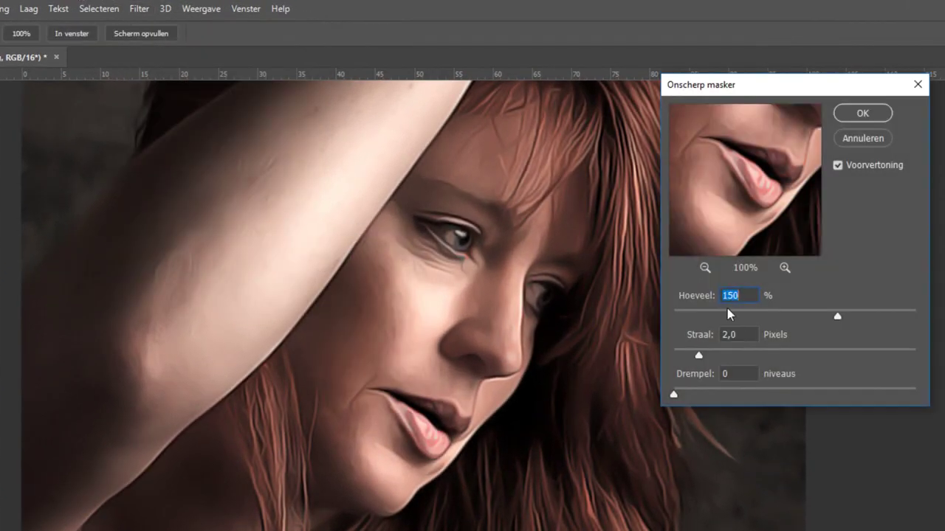
{"action": "type", "text": "100"}
{"action": "left_click", "coordinate": [858, 113]}
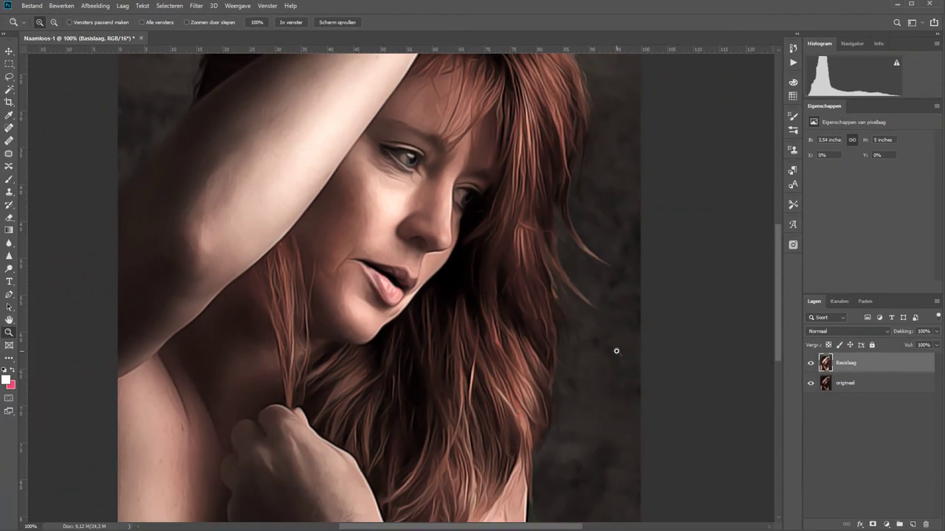
{"action": "key", "text": "ctrl+j"}
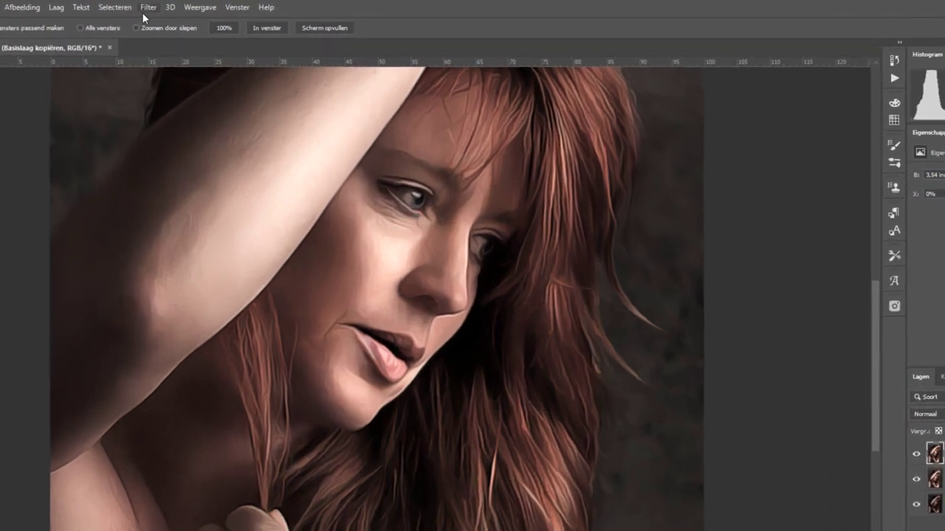
Step: Apply a 2.0-pixel Hoogdoorlaat filter to Basislaag kopiëren and desaturate it to grey
{"action": "left_click", "coordinate": [196, 6]}
{"action": "mouse_move", "coordinate": [177, 301]}
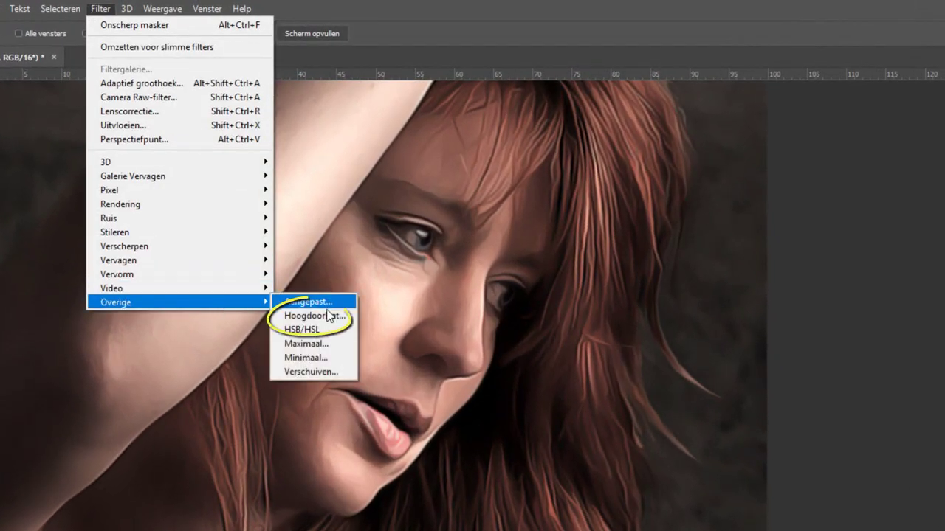
{"action": "left_click", "coordinate": [330, 322]}
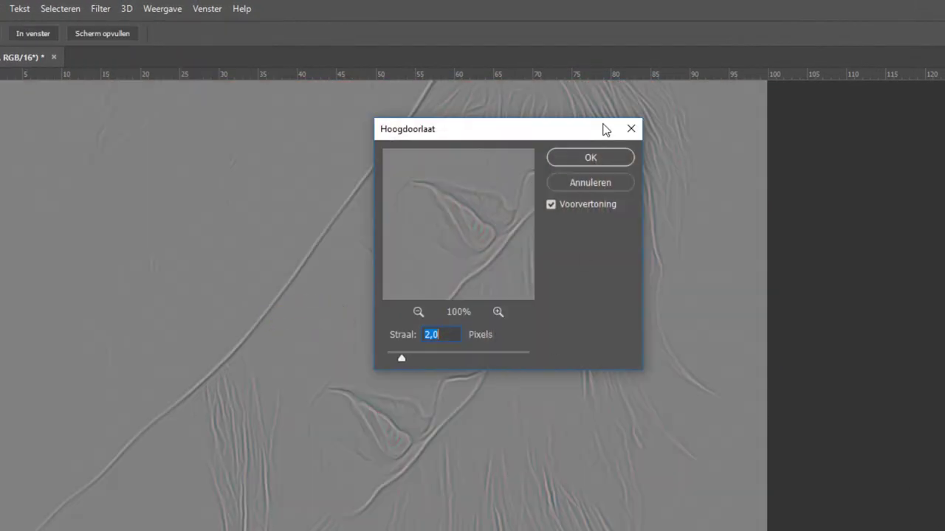
{"action": "left_click", "coordinate": [589, 159]}
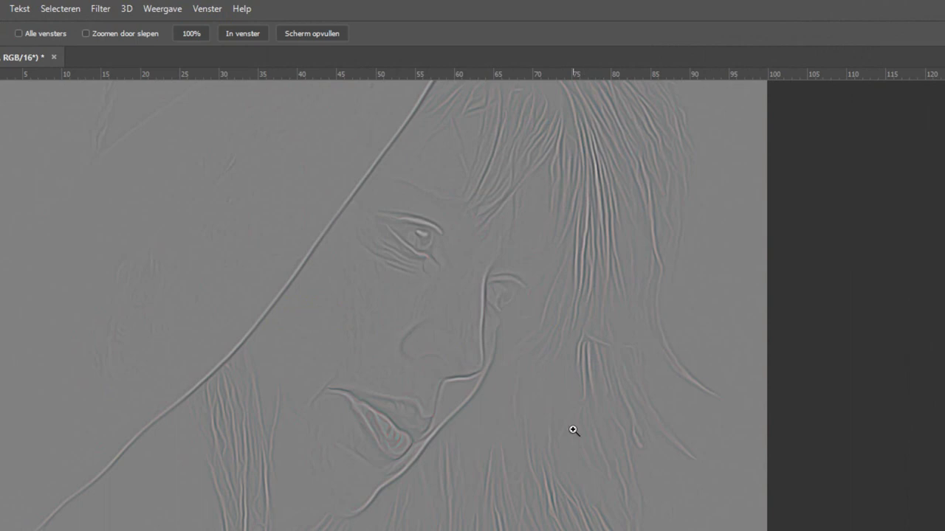
{"action": "key", "text": "ctrl+shift+u"}
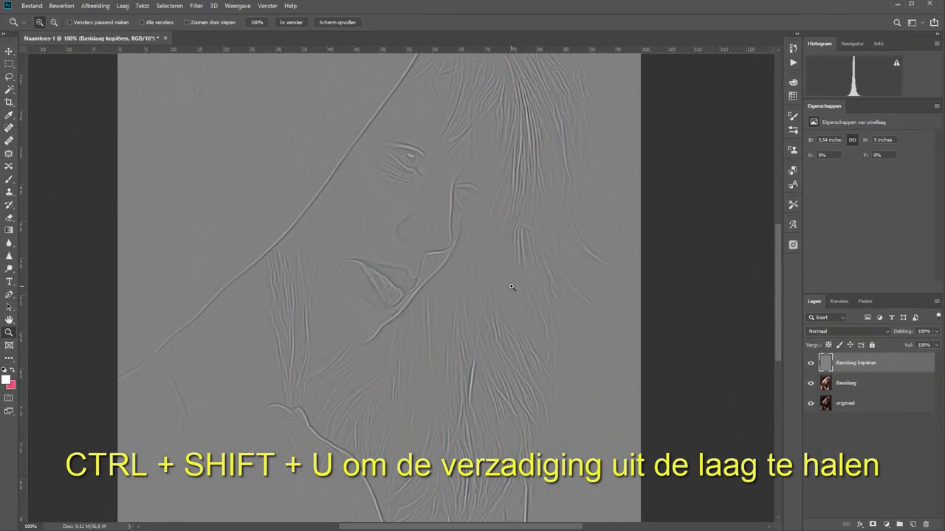
Step: Set the high-pass copy layer's blend mode to Bedekken and toggle it to compare
{"action": "left_click", "coordinate": [833, 331]}
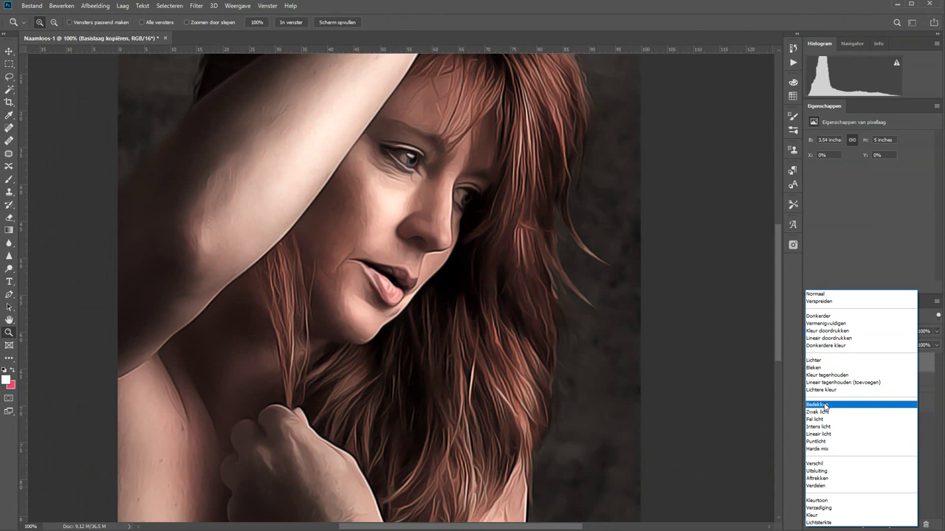
{"action": "left_click", "coordinate": [825, 390]}
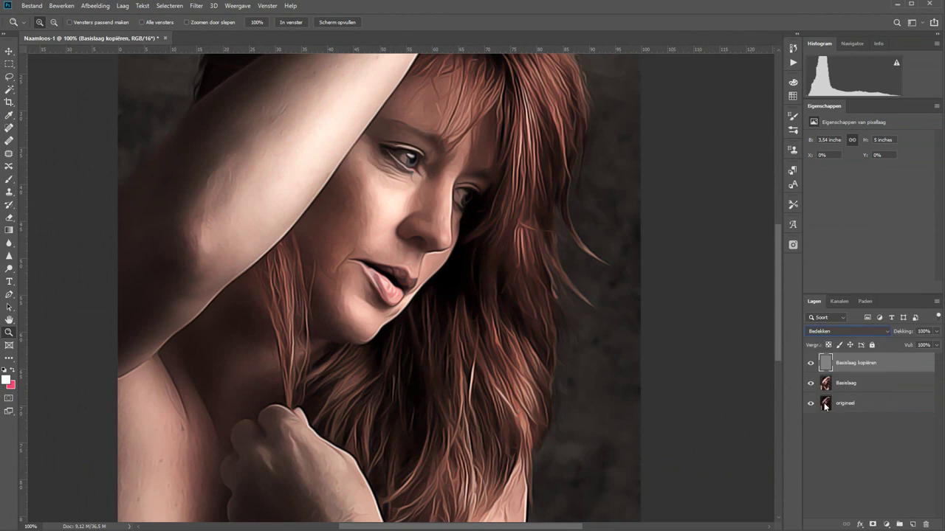
{"action": "left_click", "coordinate": [810, 364]}
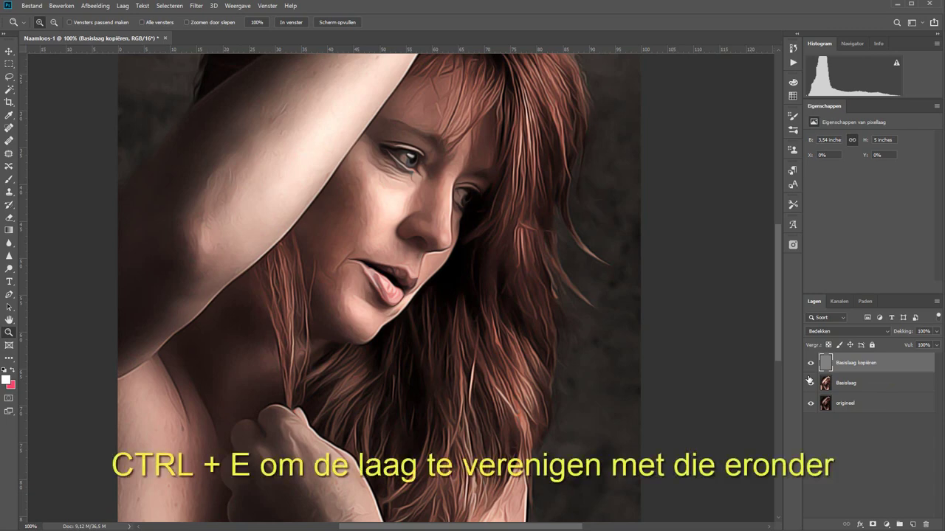
Step: Merge the overlay into Basislaag and toggle Basislaag to compare with the original
{"action": "key", "text": "ctrl+e"}
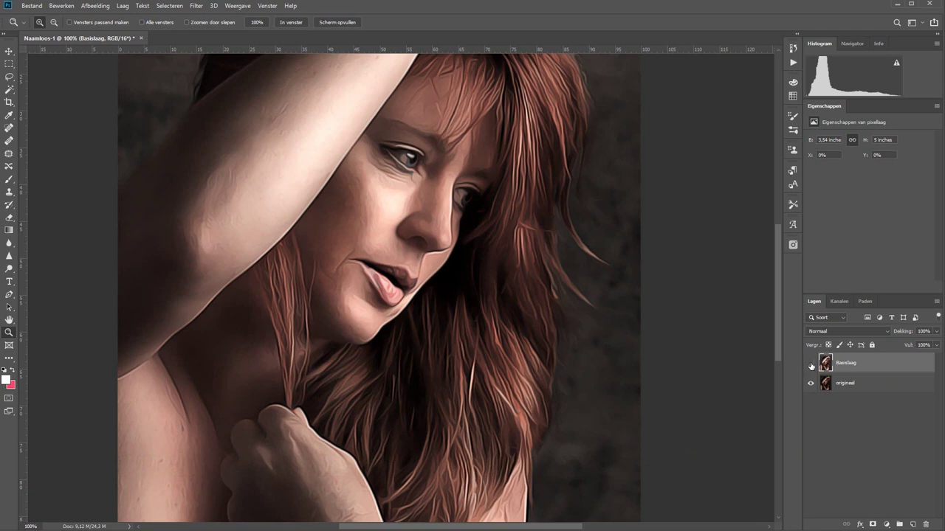
{"action": "left_click", "coordinate": [811, 363]}
{"action": "left_click", "coordinate": [810, 363]}
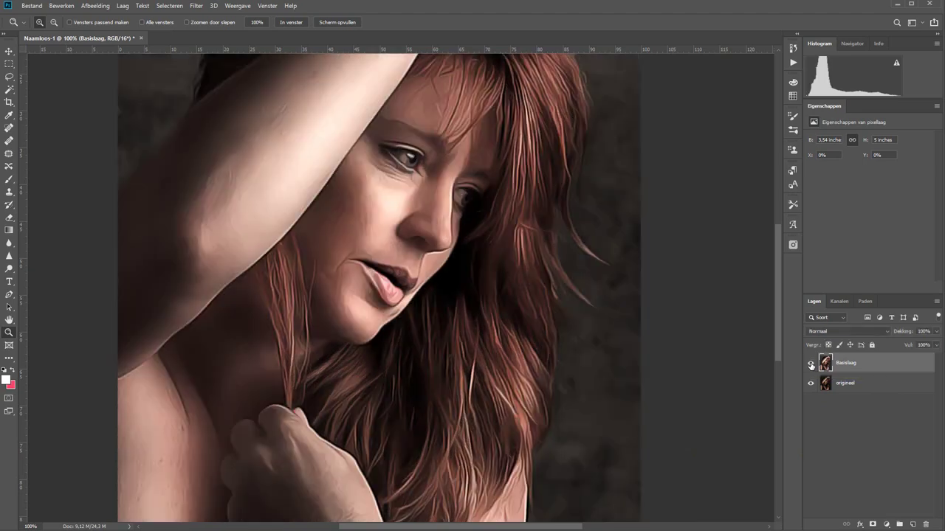